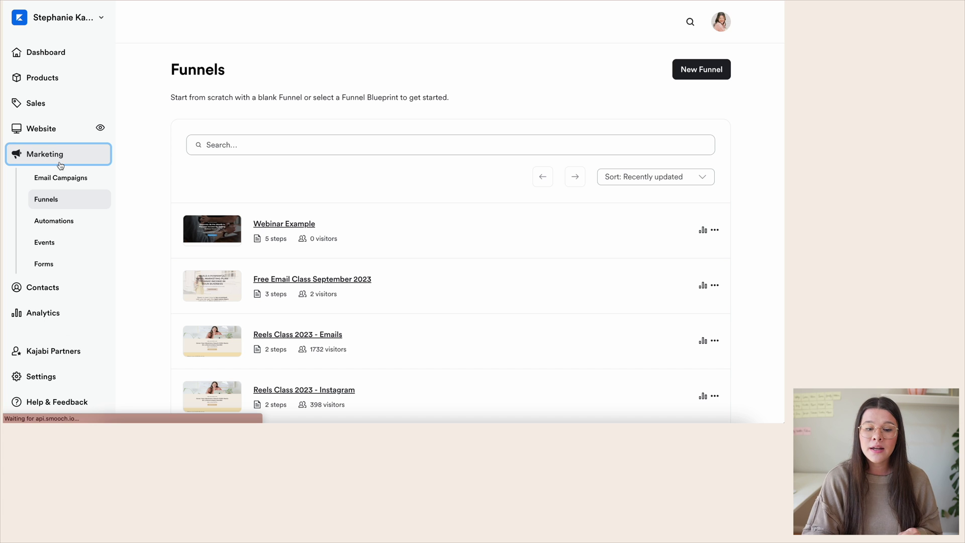
Open the marketing funnels list and start a new funnel from the pre-recorded Webinar blueprint.
left_click(46, 200)
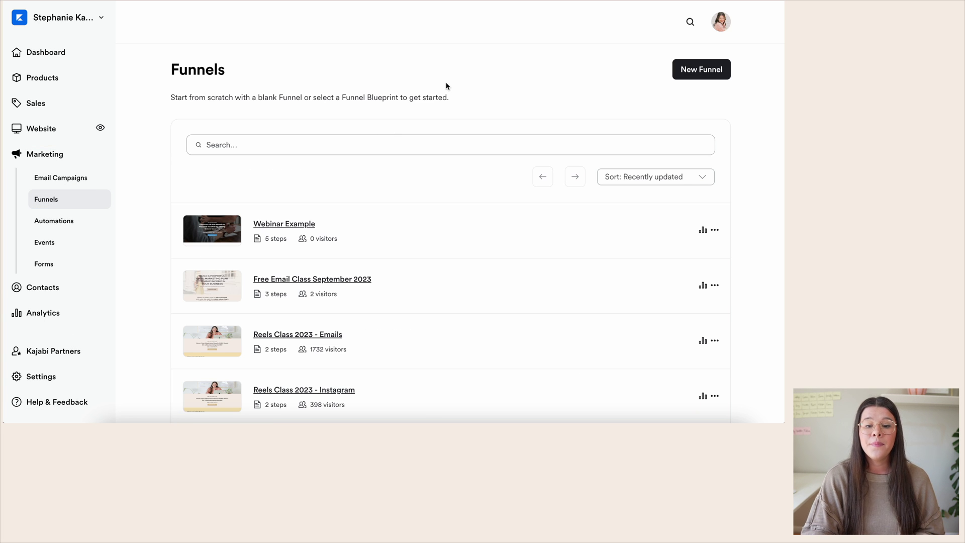
left_click(697, 71)
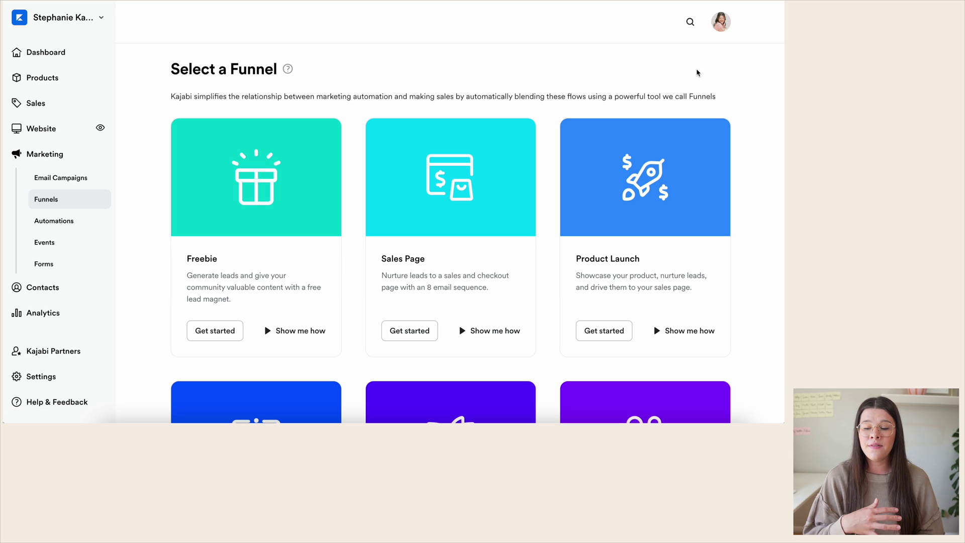
scroll(453, 181, "down", 1)
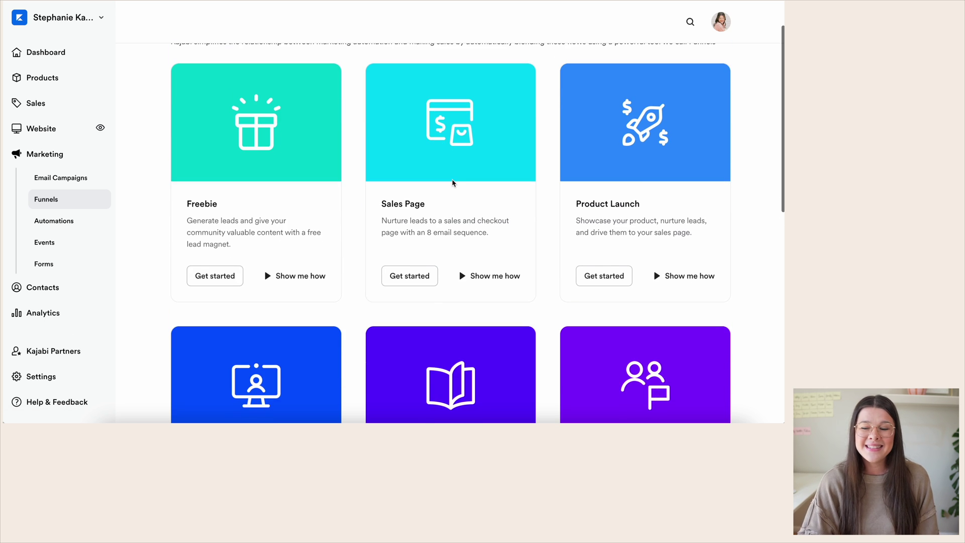
scroll(452, 183, "down", 9)
left_click(445, 370)
scroll(394, 310, "down", 8)
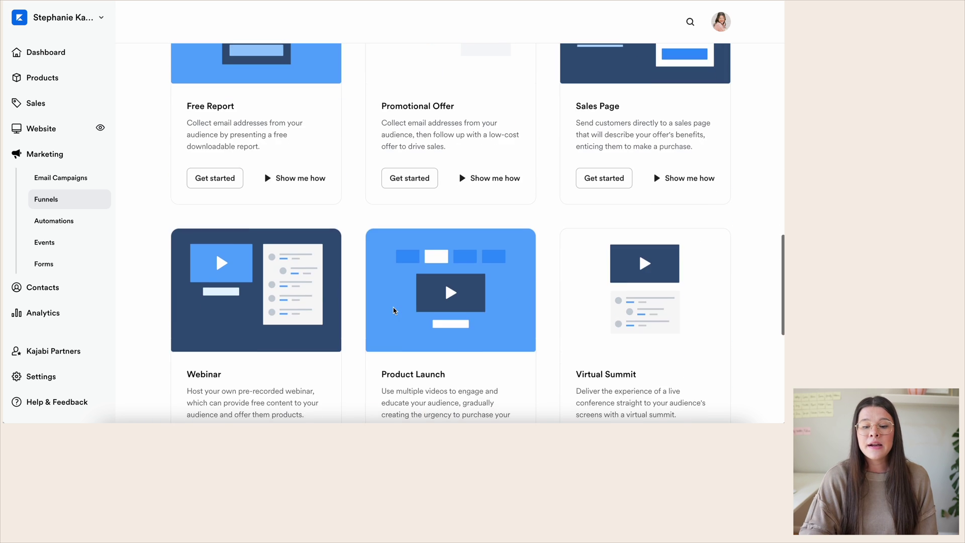
scroll(395, 311, "down", 3)
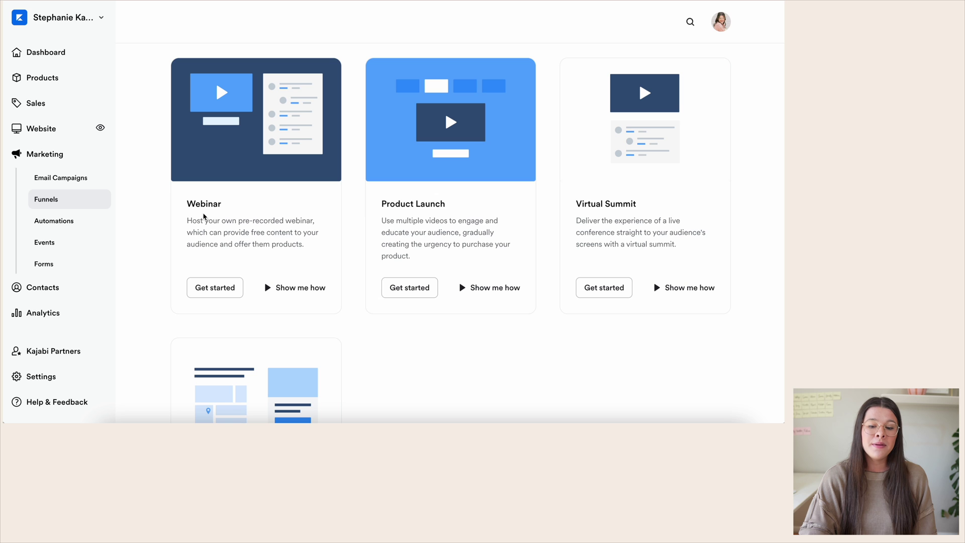
left_click(210, 290)
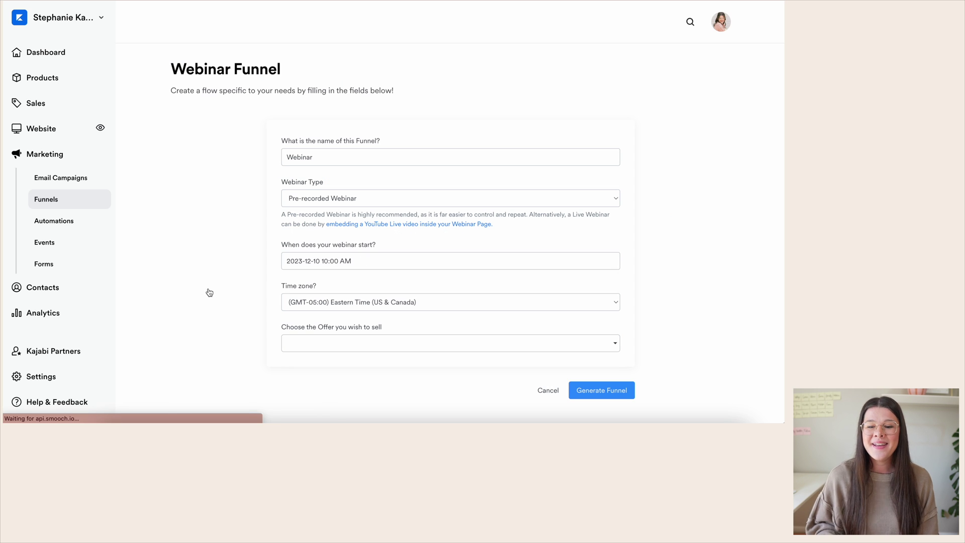
Name the funnel "Free YouTube Class" and set its webinar type to Live Webinar (YouTube Live).
left_click(301, 158)
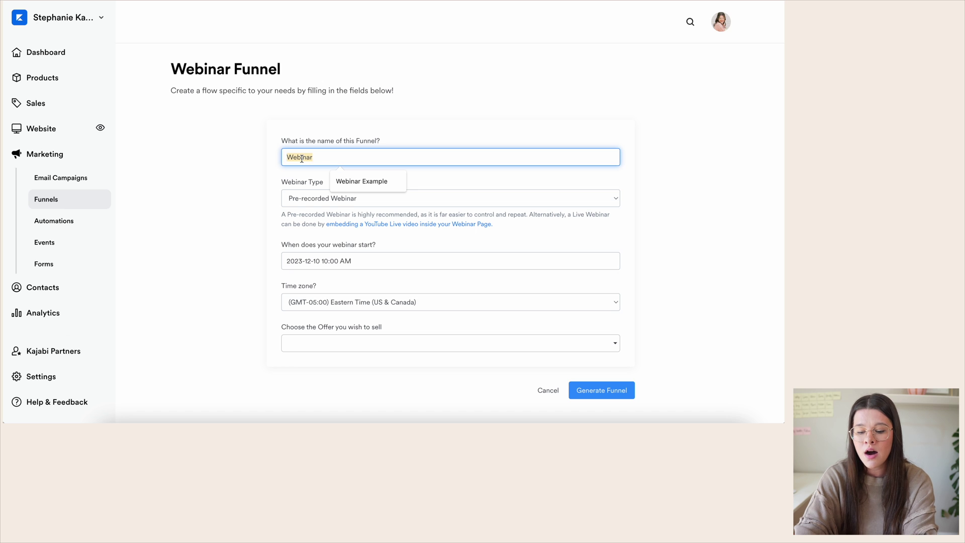
type("Free Yo")
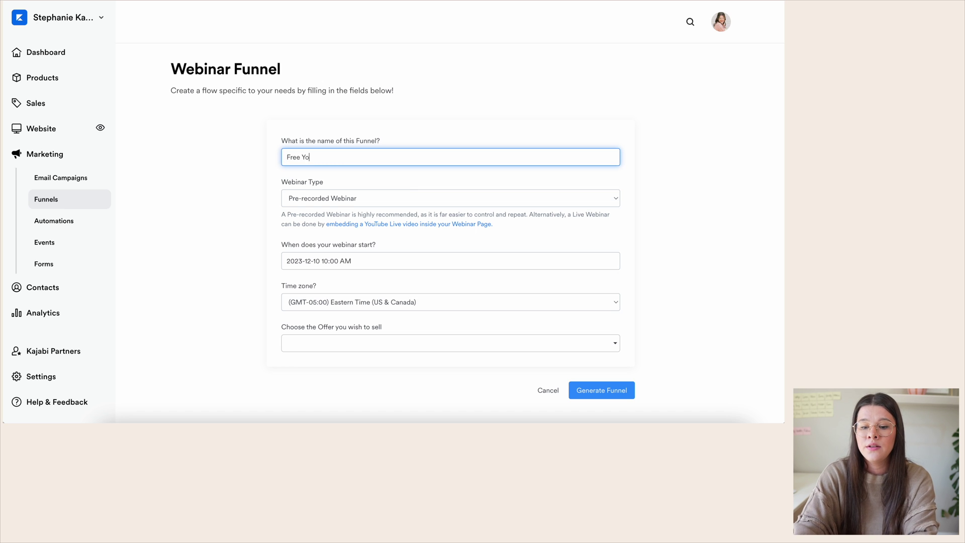
left_click(206, 161)
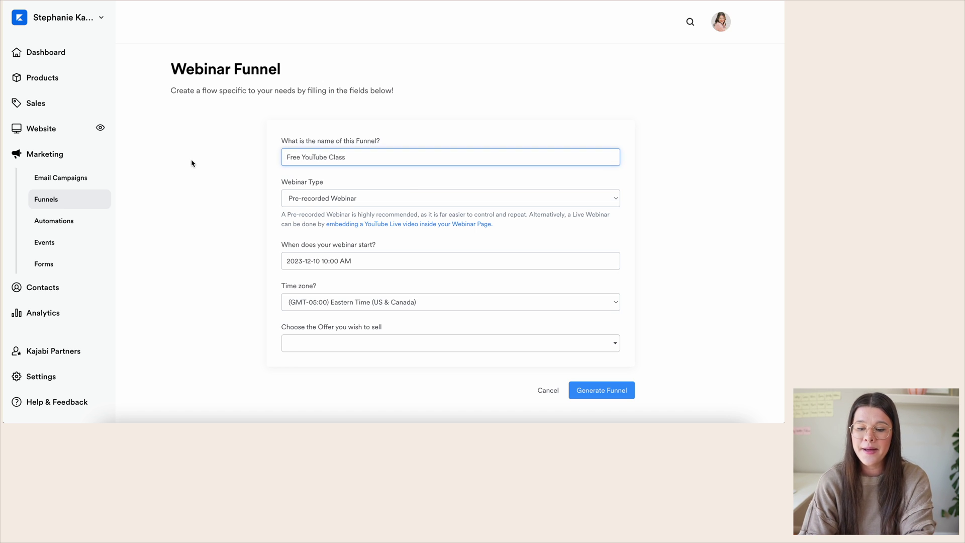
left_click(308, 199)
left_click(309, 210)
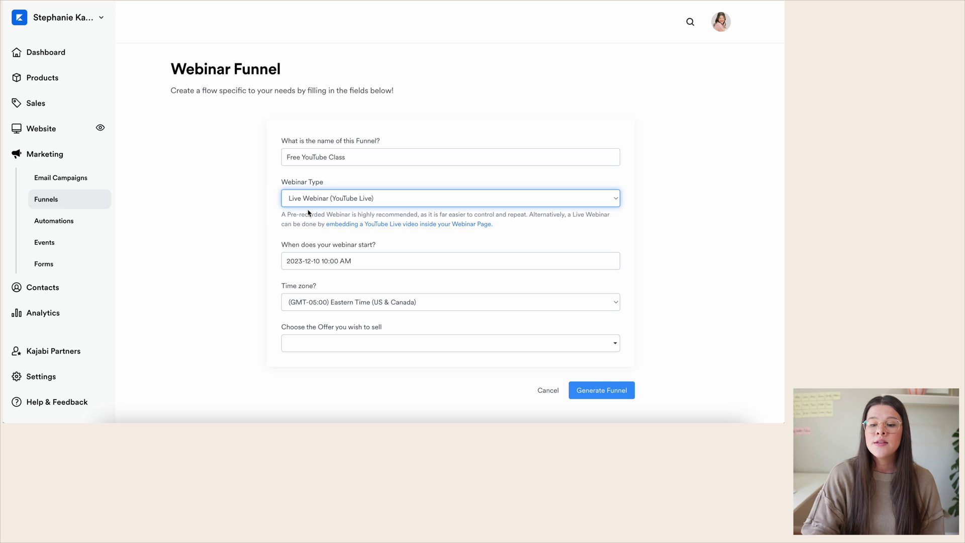
left_click(249, 209)
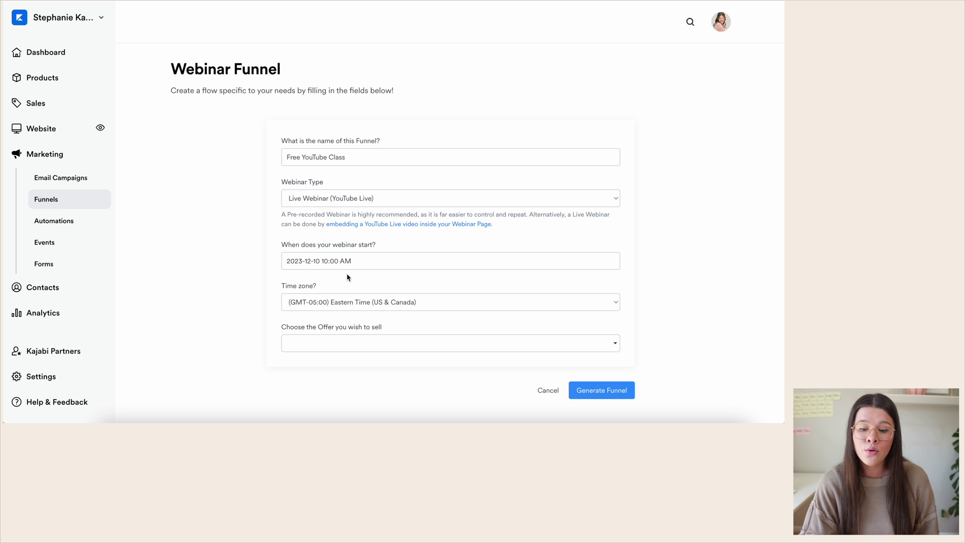
left_click(320, 262)
scroll(320, 262, "down", 1)
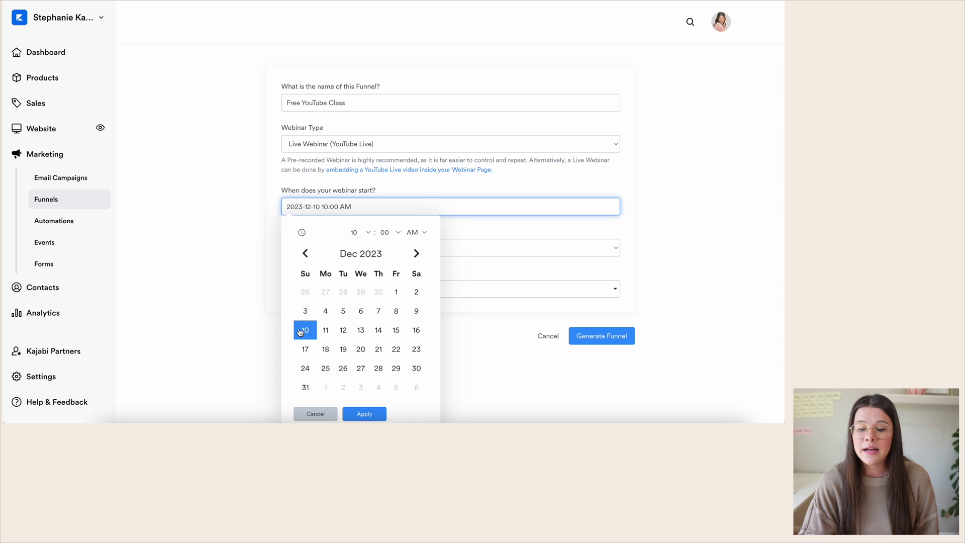
left_click(368, 414)
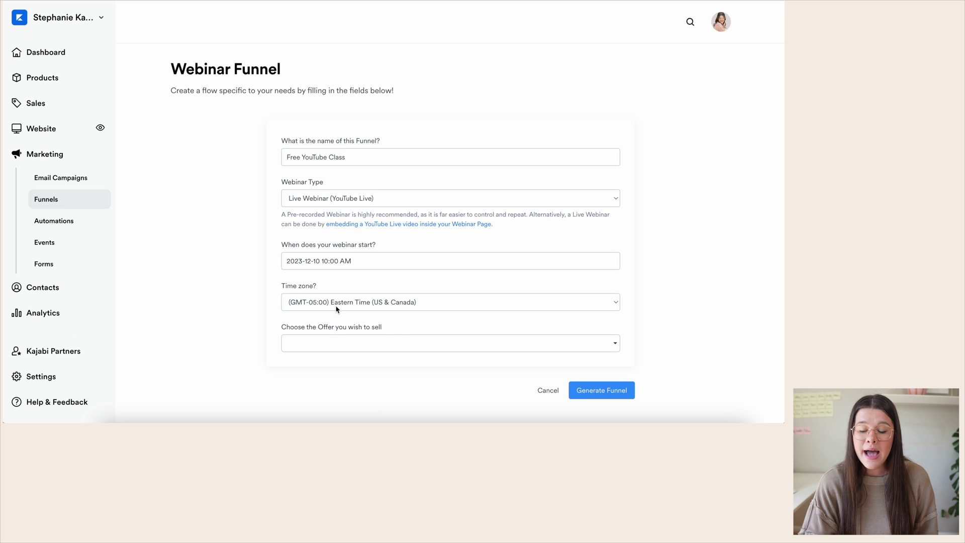
Choose "2023 - RMC - Webinar Example" as the offer to sell and generate the funnel.
left_click(330, 344)
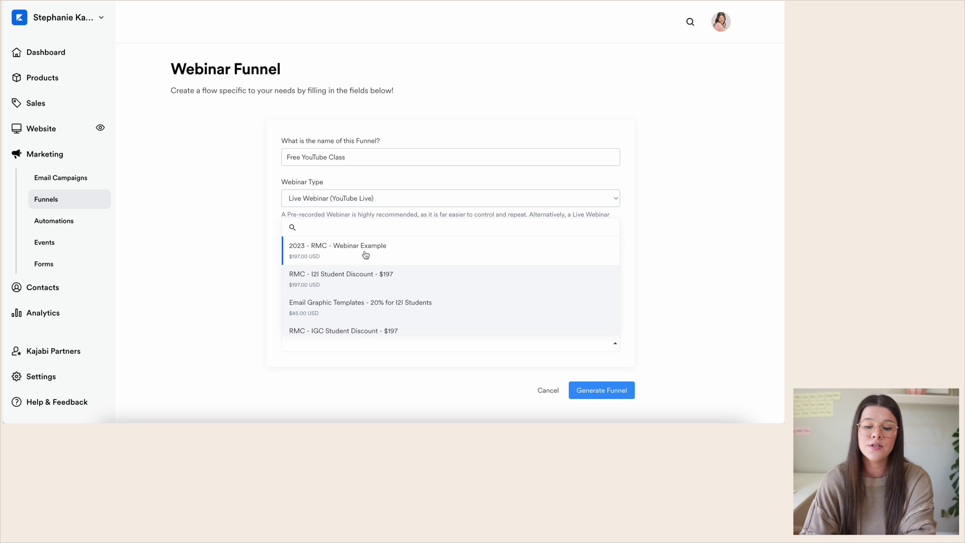
left_click(365, 255)
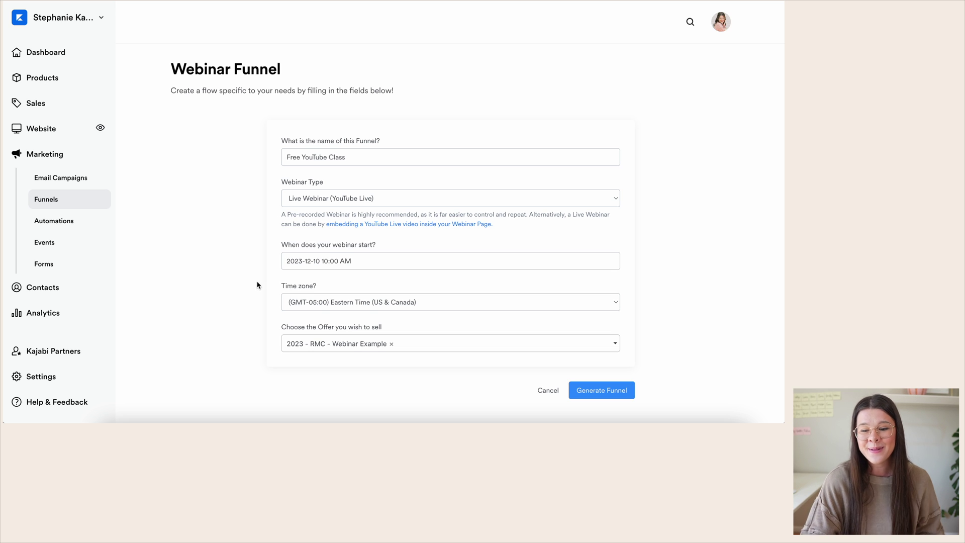
left_click(603, 390)
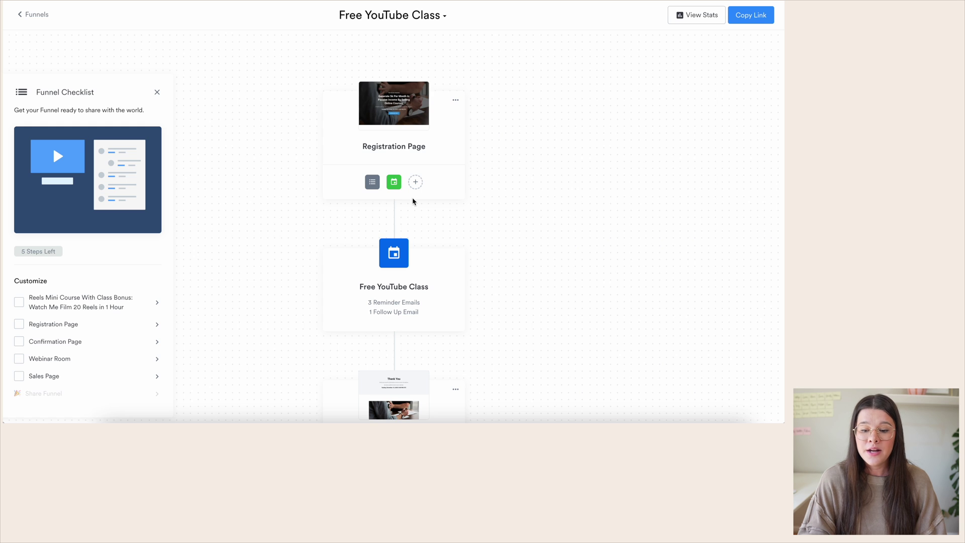
Open the funnel's Registration Page for editing and show the settings of its Event section.
scroll(415, 198, "down", 9)
scroll(413, 201, "up", 9)
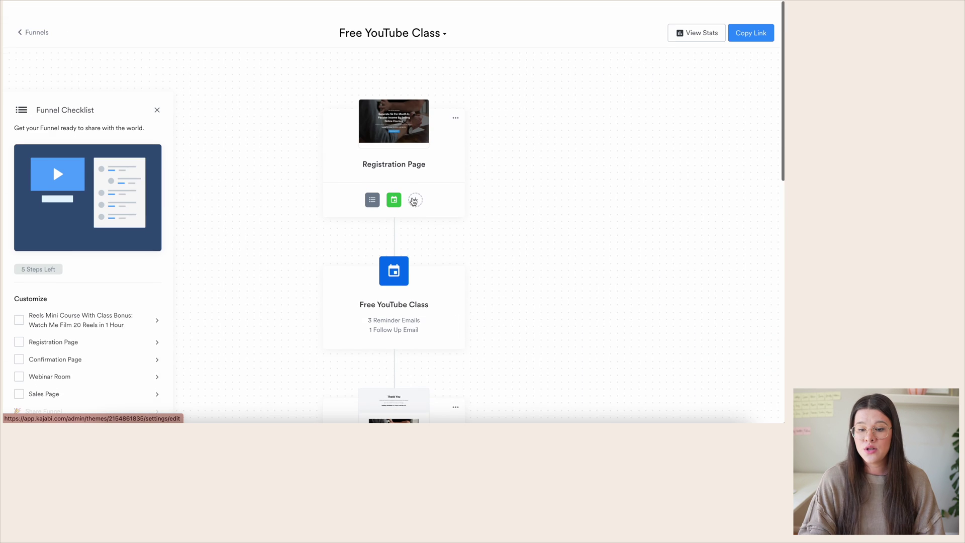
scroll(397, 131, "down", 1)
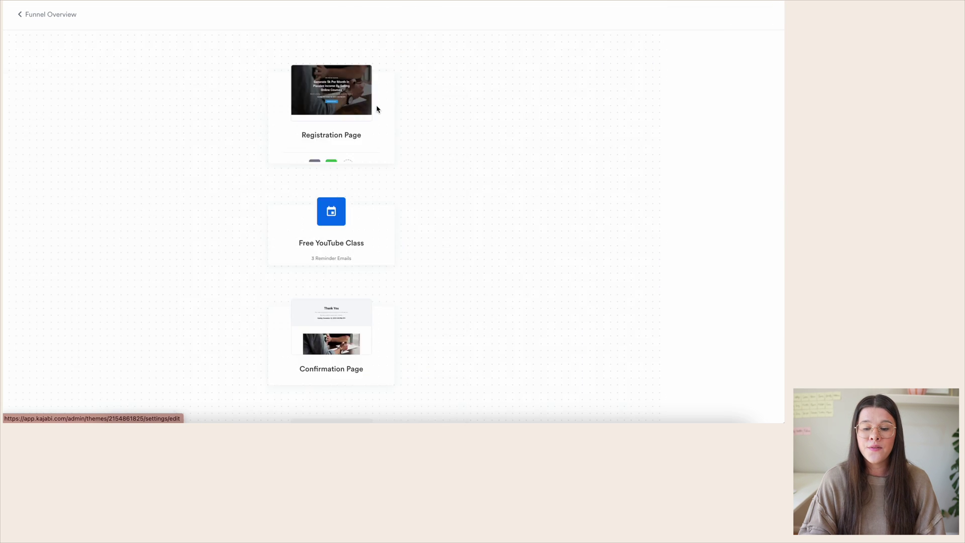
left_click(377, 109)
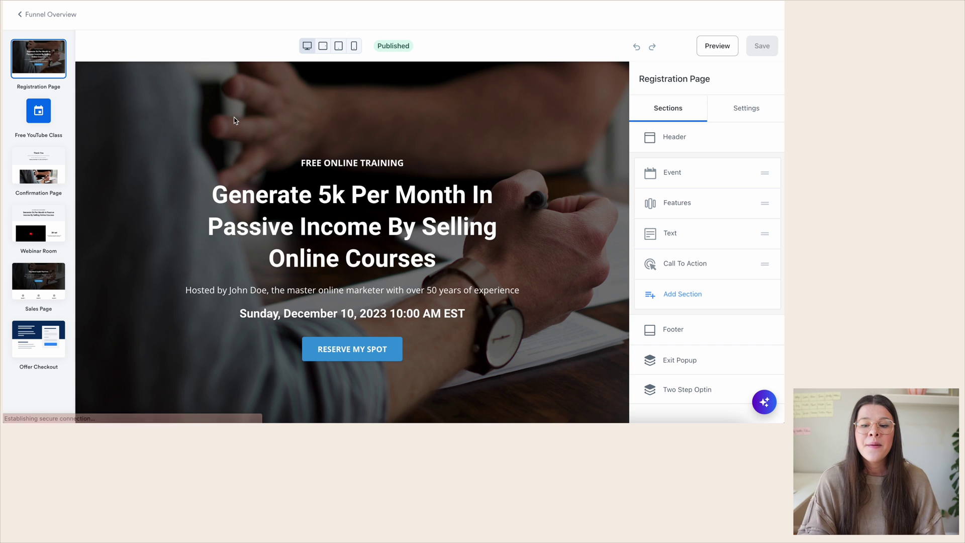
scroll(403, 126, "down", 2)
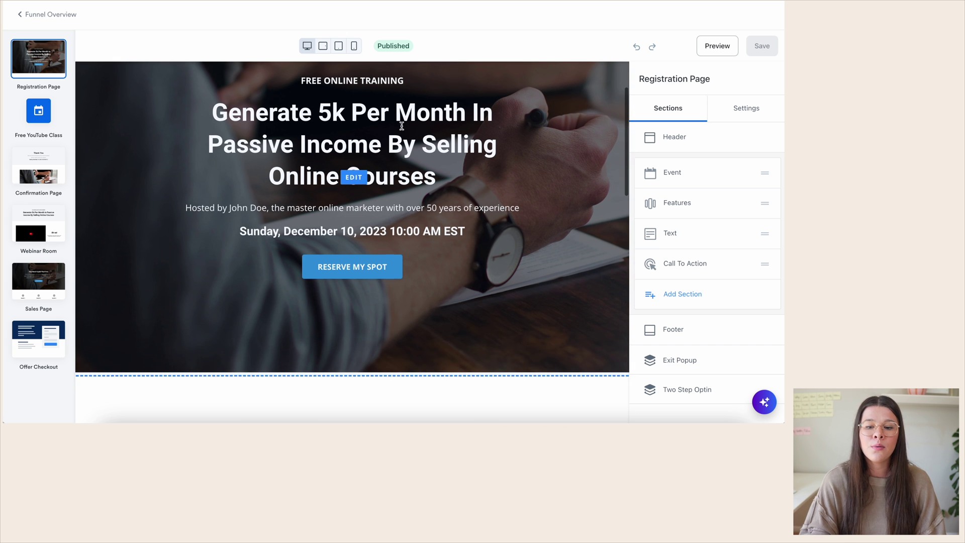
left_click(413, 187)
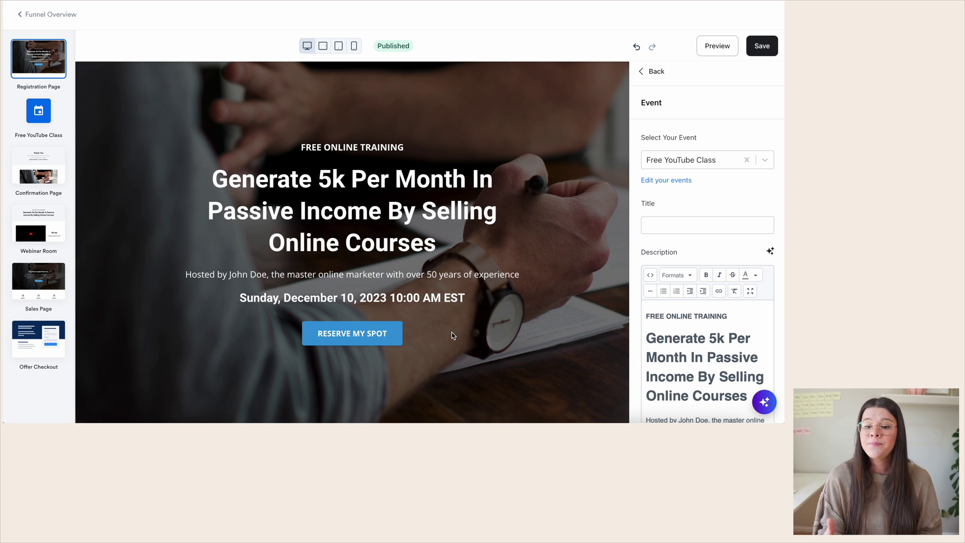
Preview the registration page and check the sign-up popup behind its "Reserve My Spot" button.
left_click(716, 50)
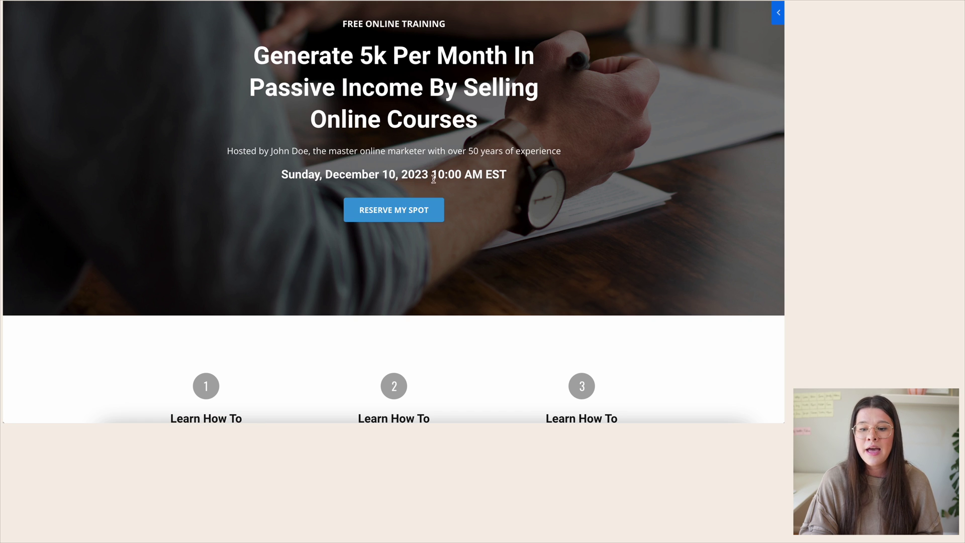
left_click(381, 213)
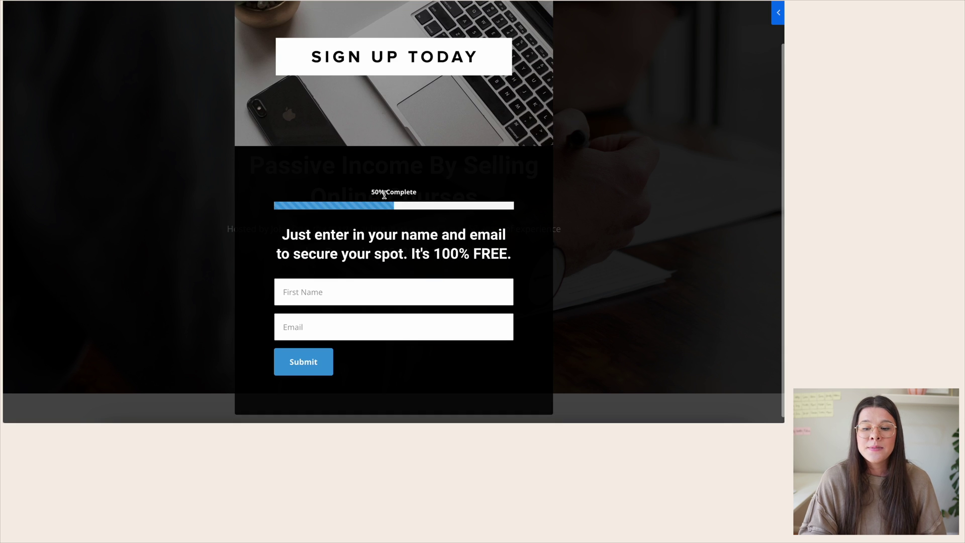
left_click(308, 290)
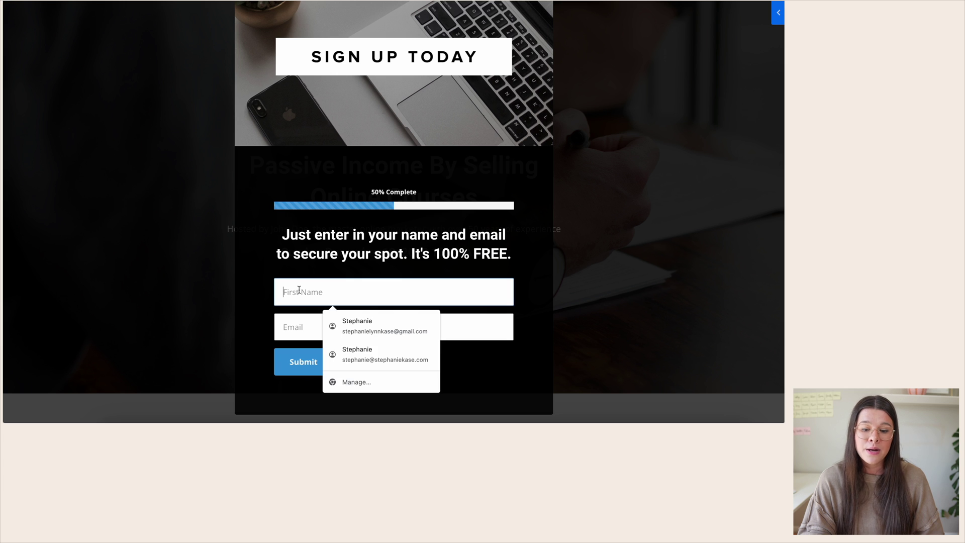
left_click(292, 325)
left_click(395, 309)
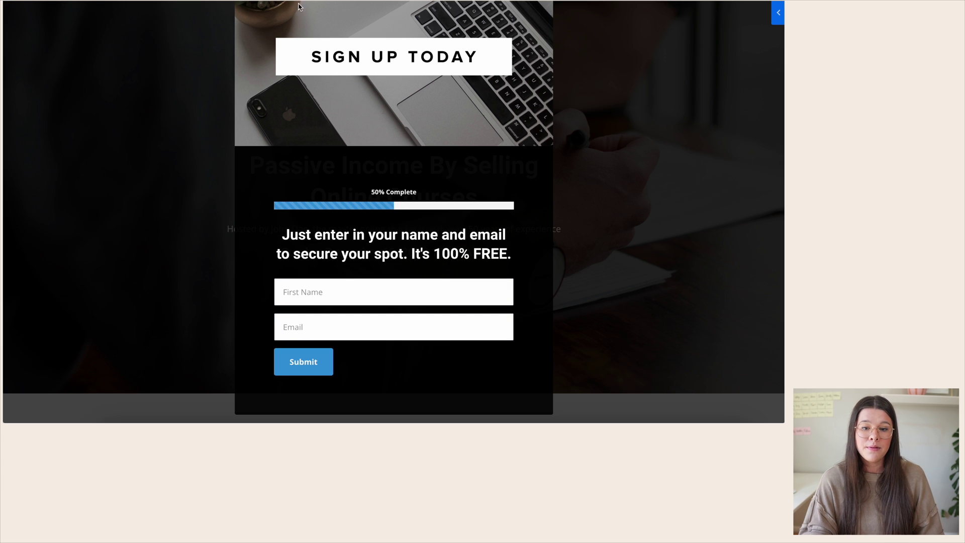
scroll(628, 40, "up", 2)
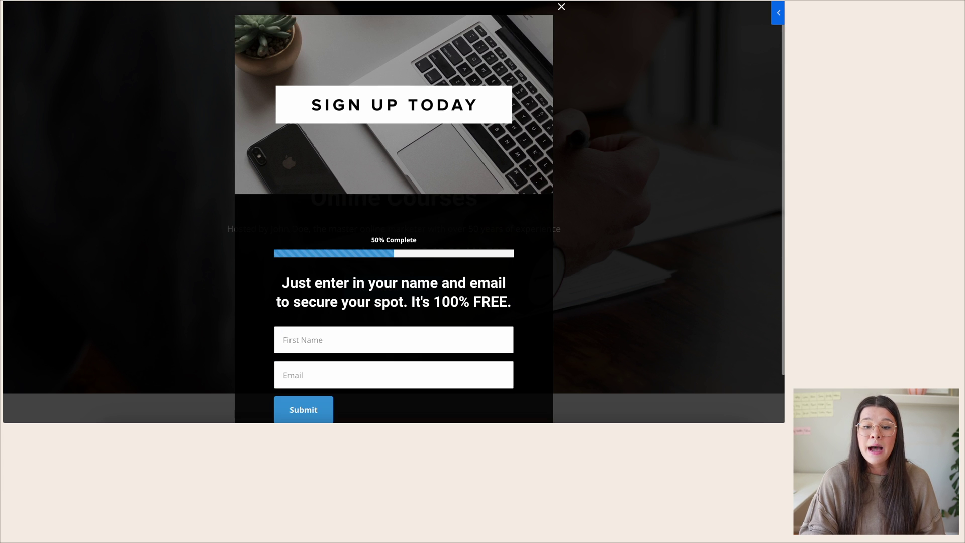
left_click(562, 5)
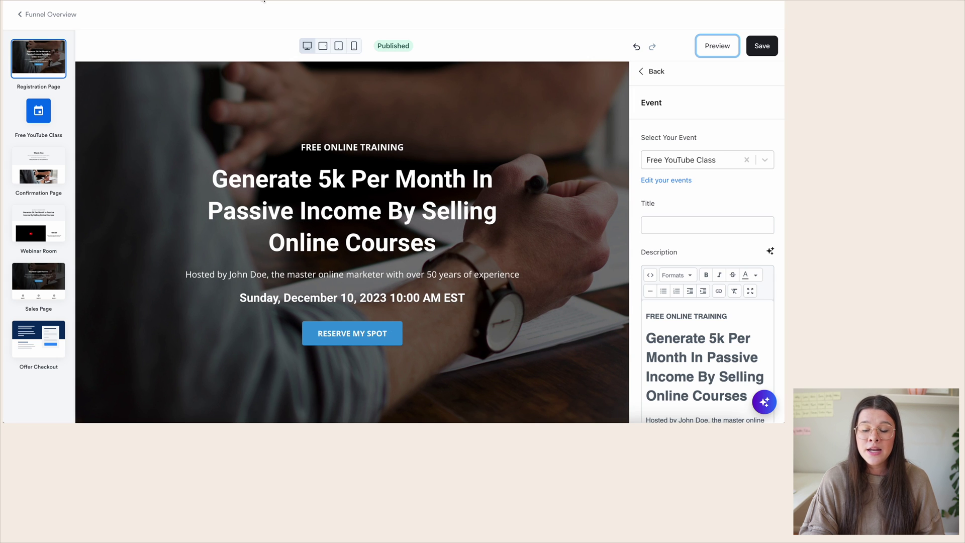
Open the registration page's Two Step Optin settings and show the popup in the editor.
left_click(648, 72)
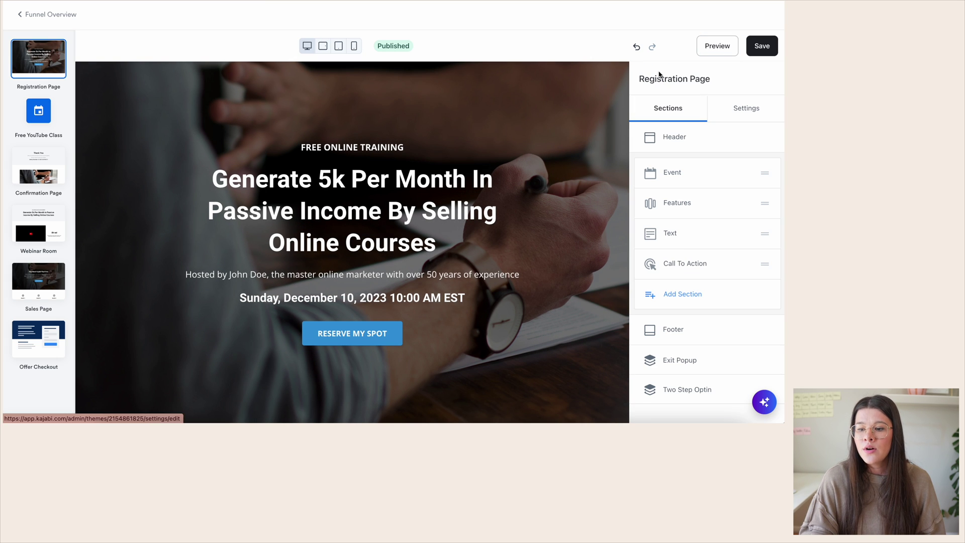
scroll(682, 295, "down", 1)
left_click(682, 352)
scroll(695, 323, "down", 4)
scroll(694, 325, "up", 4)
left_click(646, 137)
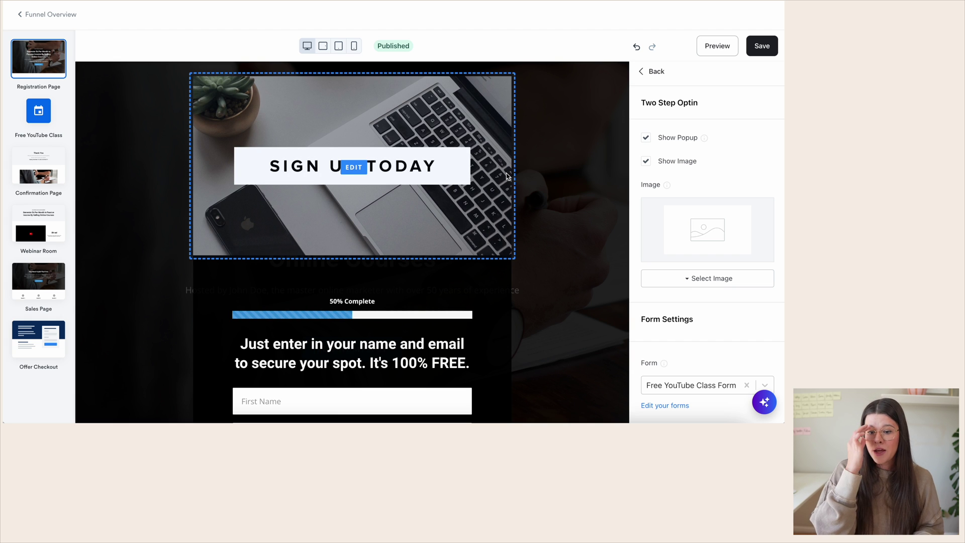
Look over the opt-in popup's sign-up form, then hide the popup and return to the page's Event section.
scroll(508, 175, "down", 3)
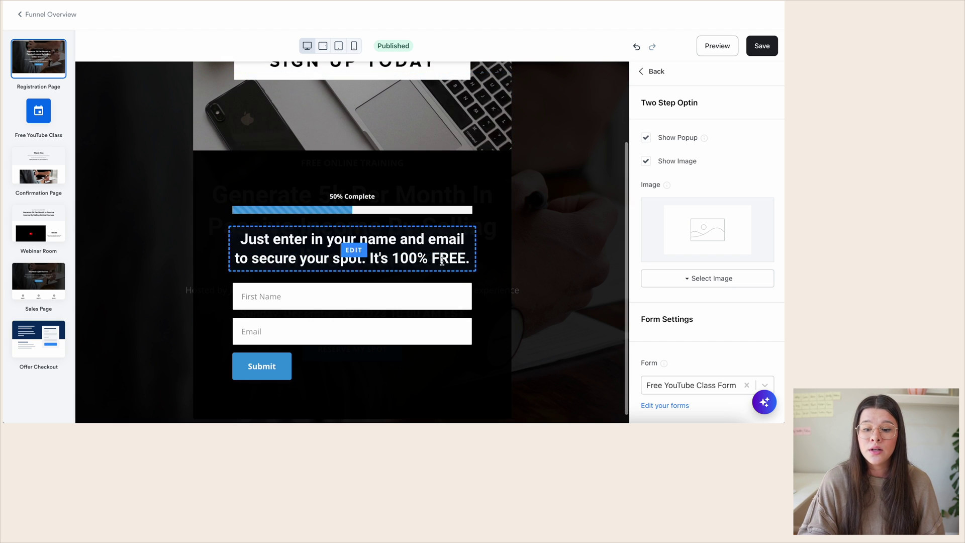
scroll(482, 246, "up", 3)
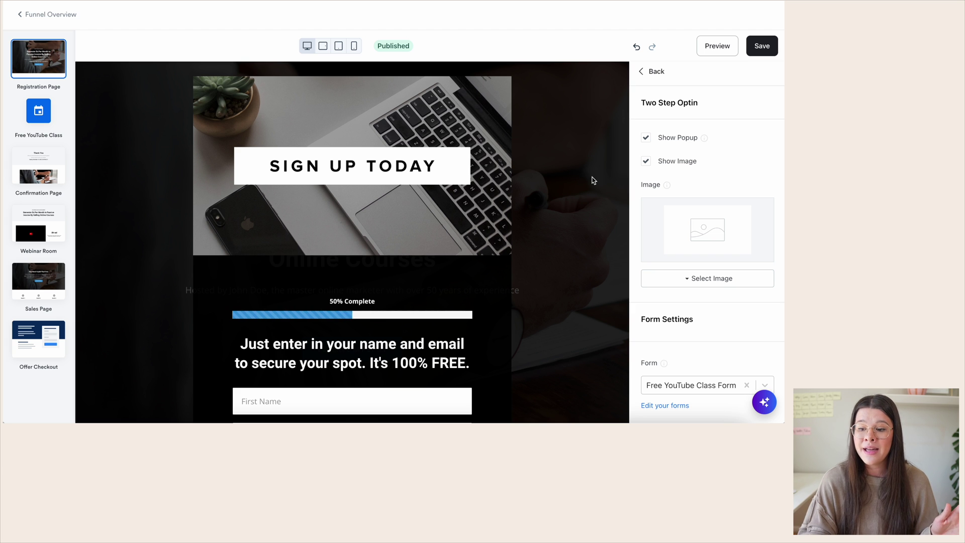
left_click(666, 138)
left_click(576, 147)
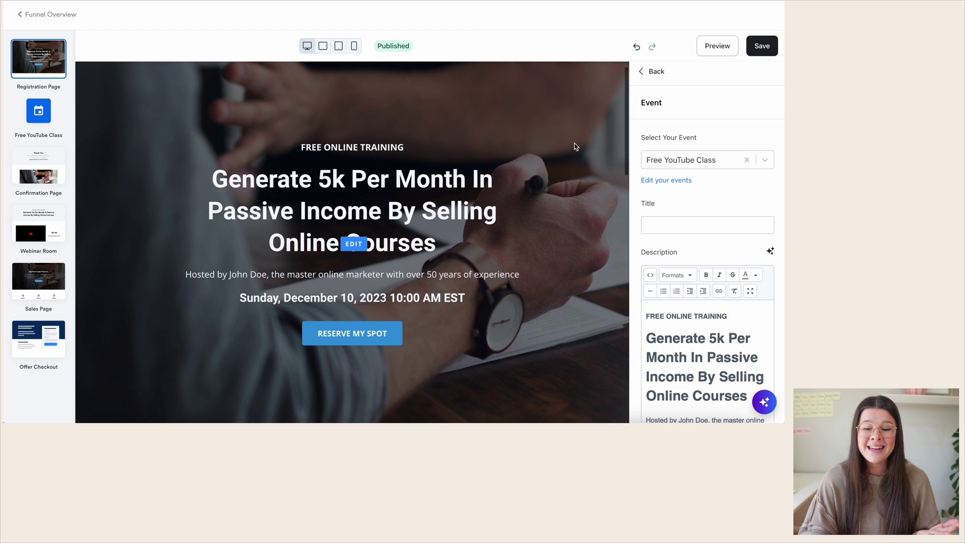
Return to the Two Step Optin settings and review its Form Settings, including the Thank You Page option.
scroll(420, 288, "down", 1)
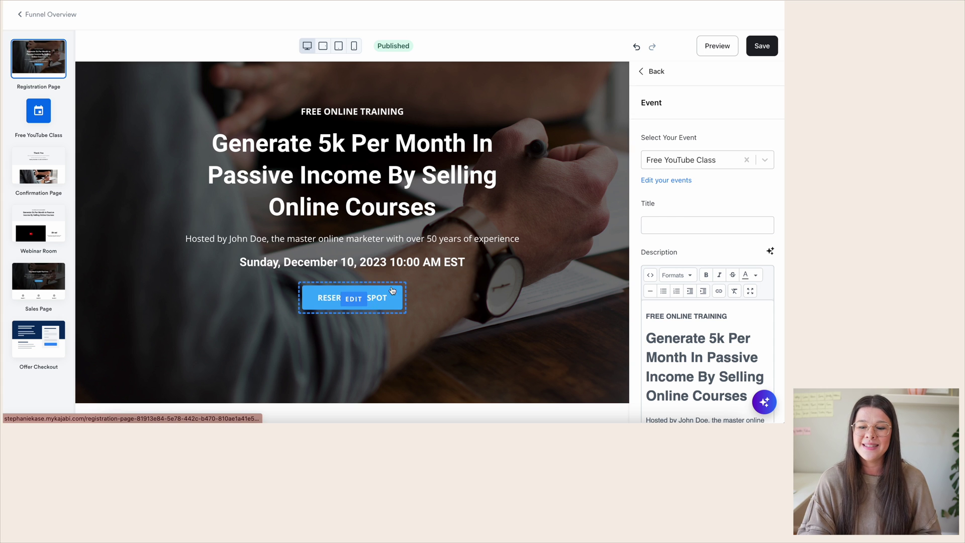
left_click(650, 71)
scroll(712, 200, "down", 1)
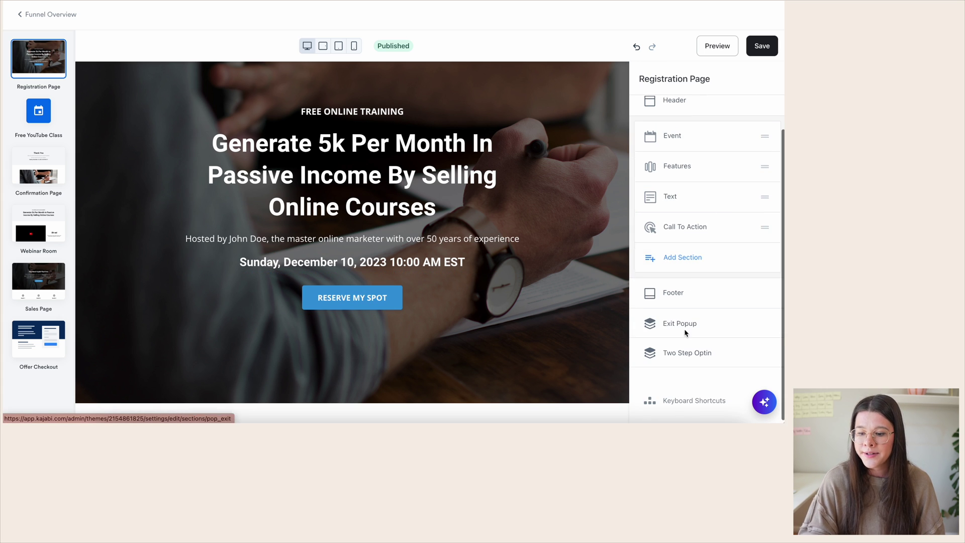
left_click(680, 351)
scroll(696, 246, "down", 4)
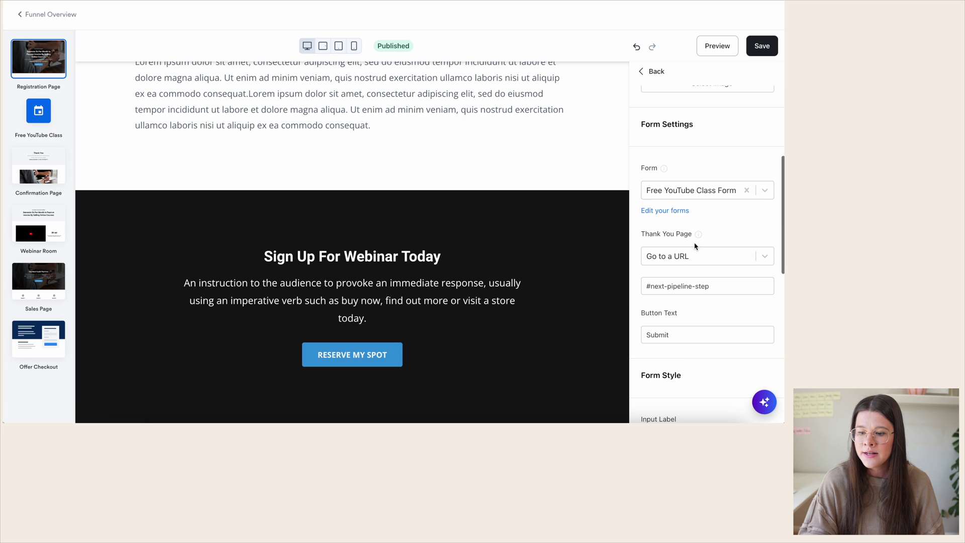
Check which forms are available for the opt-in popup, keeping Free YouTube Class Form selected.
left_click(669, 190)
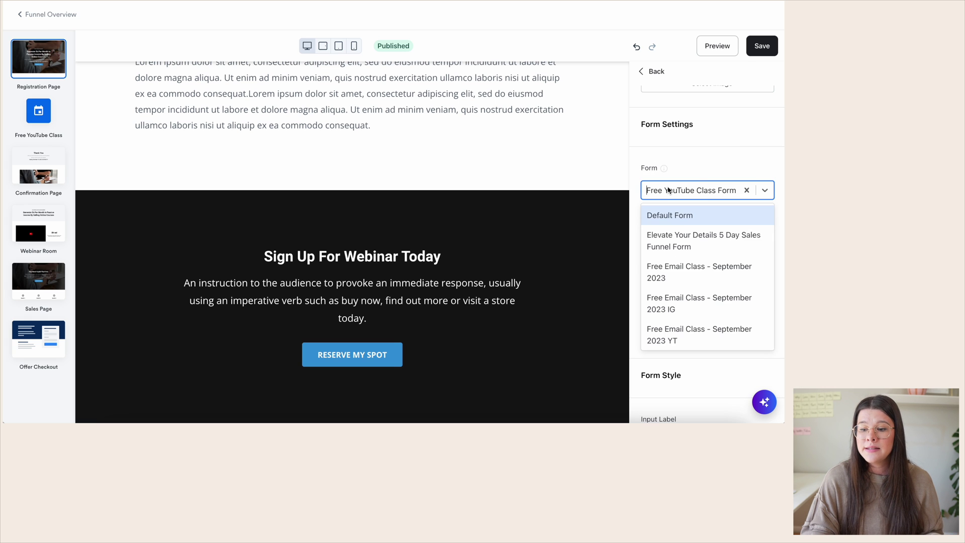
left_click(697, 175)
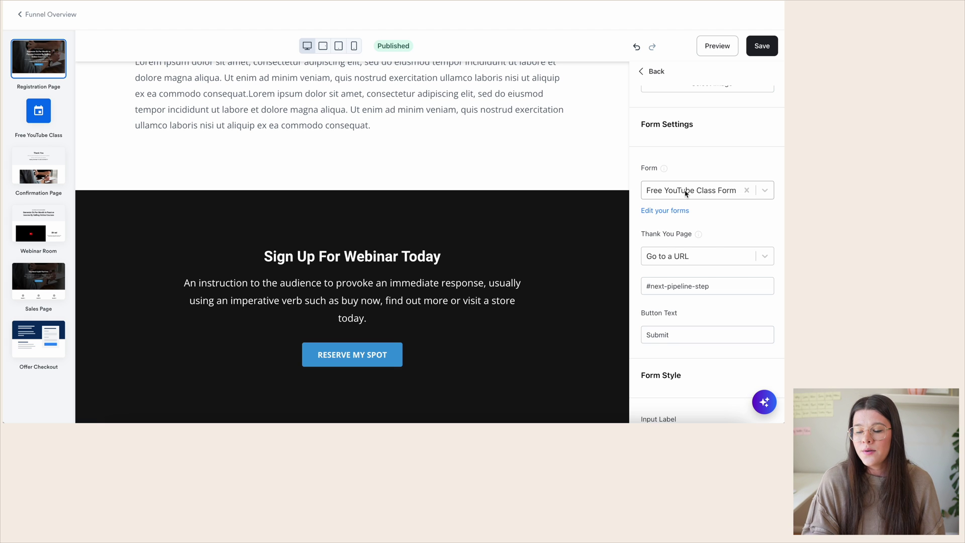
left_click(685, 193)
left_click(689, 160)
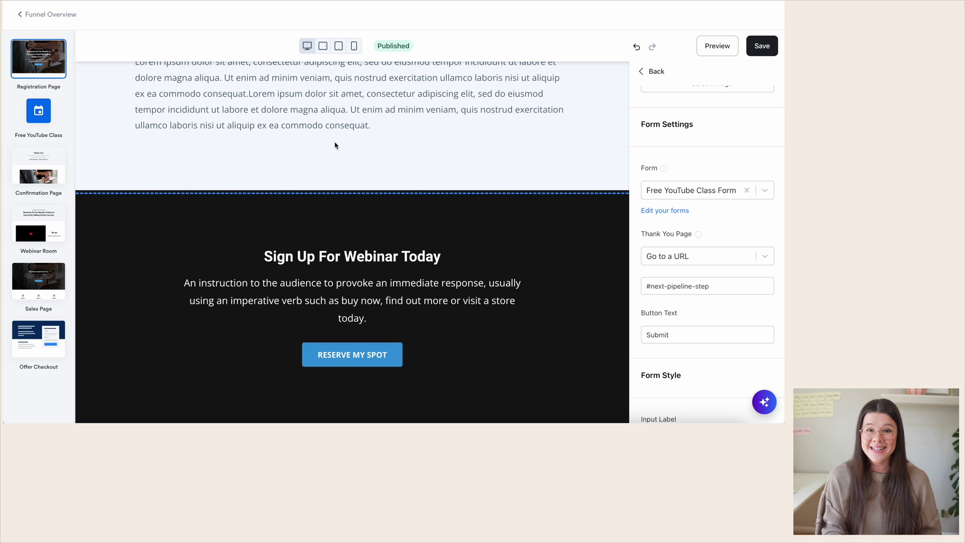
Leave the registration page without saving and open the Free YouTube Class event to review its details and event actions.
left_click(38, 112)
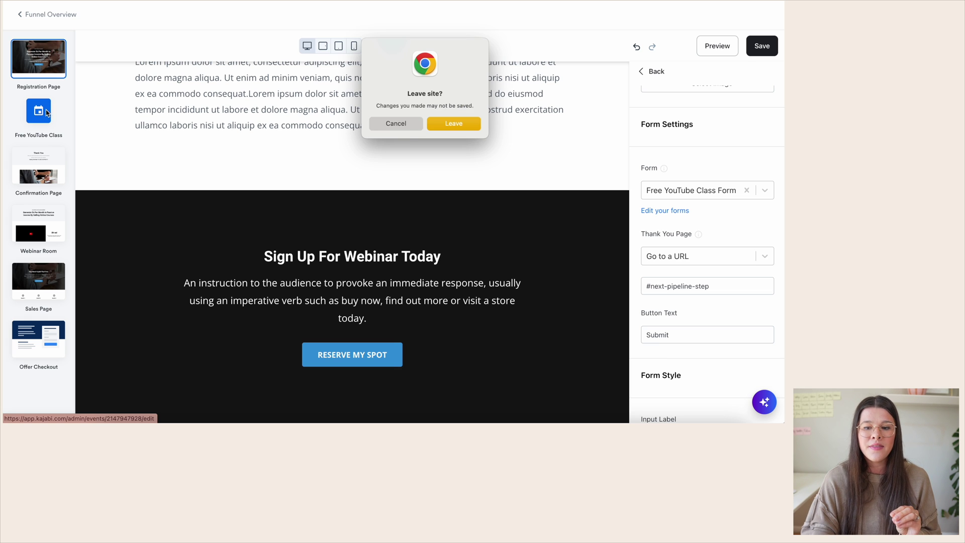
left_click(449, 130)
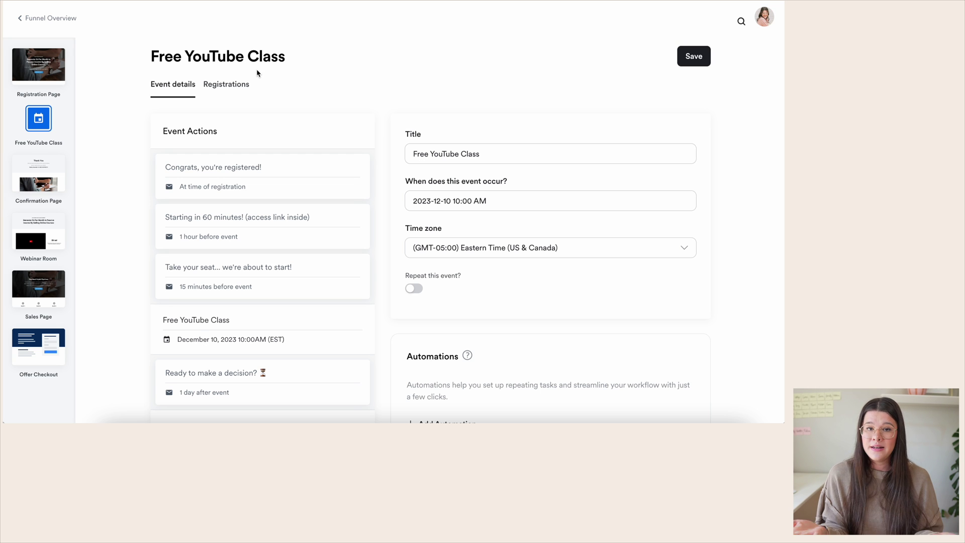
scroll(282, 95, "down", 1)
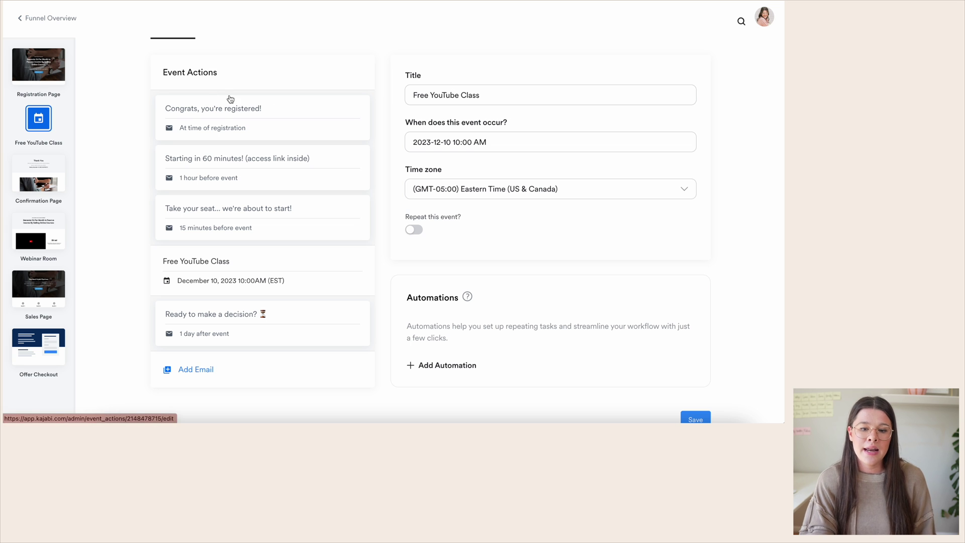
Open the "Congrats, you're registered!" email and review it alongside the event's other scheduled emails.
left_click(196, 105)
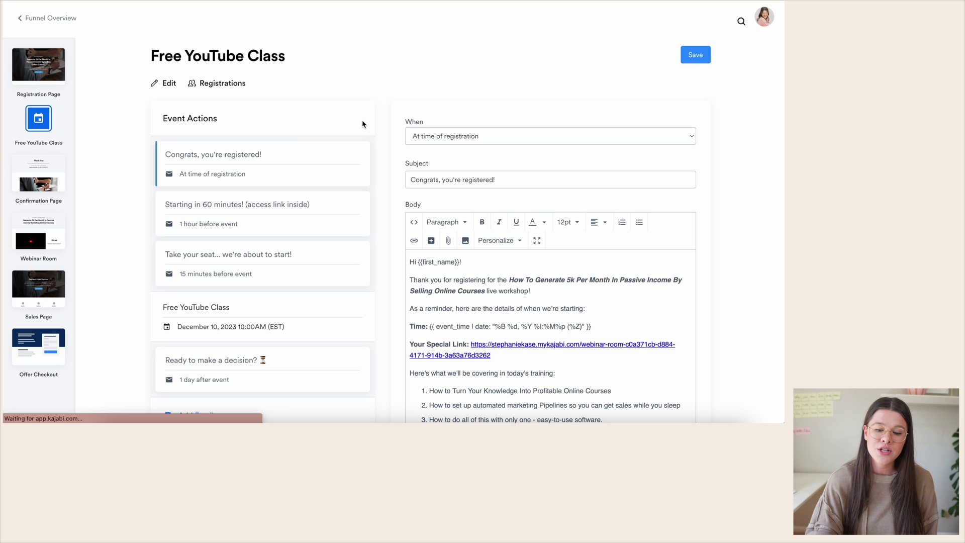
scroll(362, 123, "down", 3)
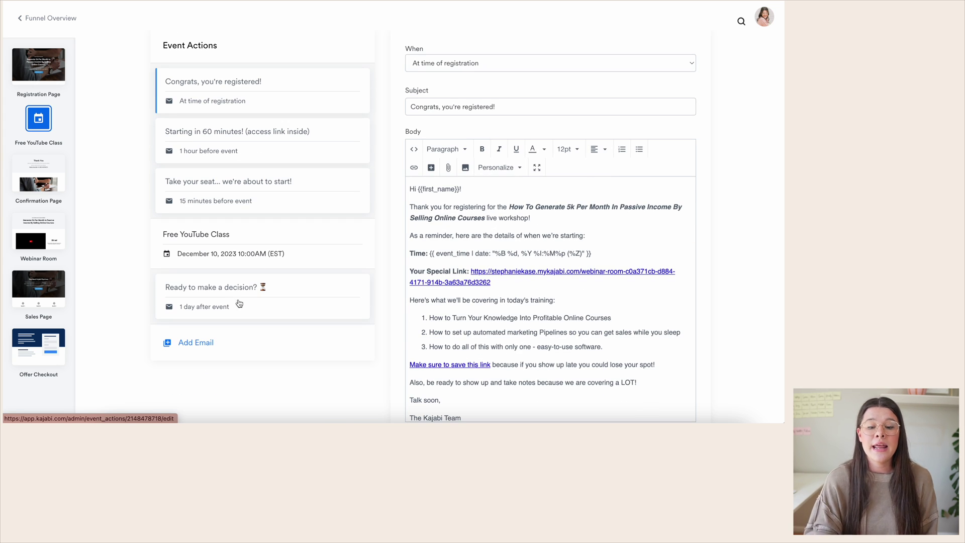
scroll(264, 240, "up", 1)
scroll(265, 240, "up", 1)
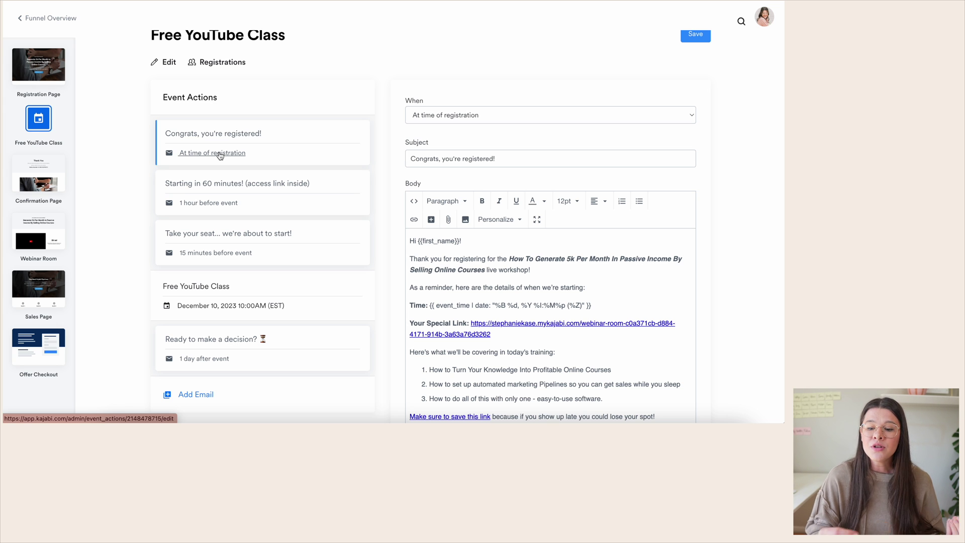
scroll(217, 152, "down", 1)
scroll(217, 152, "up", 1)
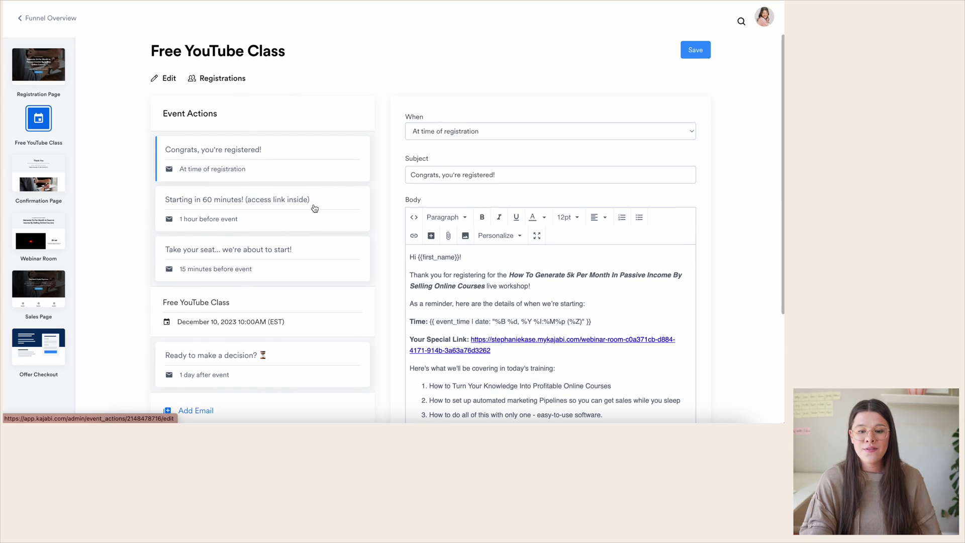
scroll(314, 208, "down", 2)
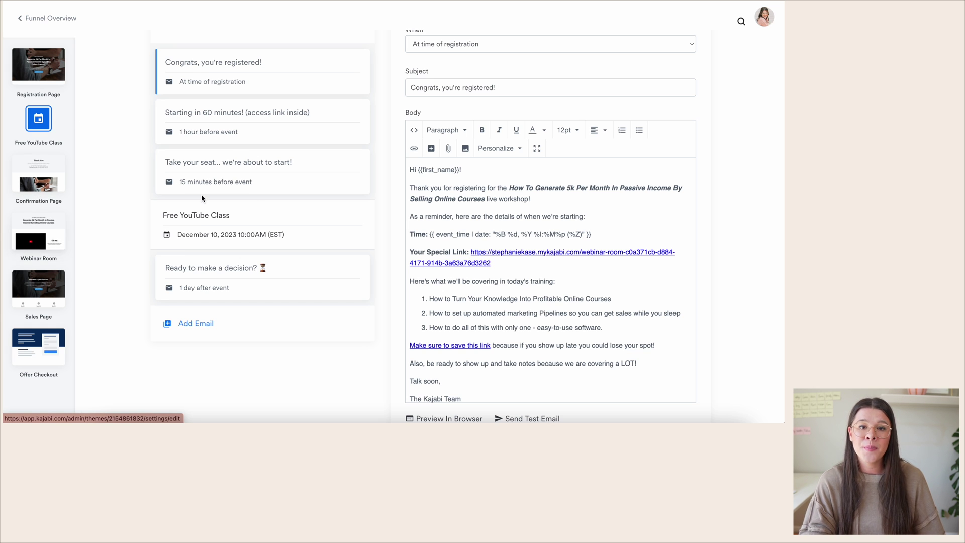
Highlight the webinar room link after "Your Special Link" in the registration email's body.
left_click_drag(494, 263, 472, 256)
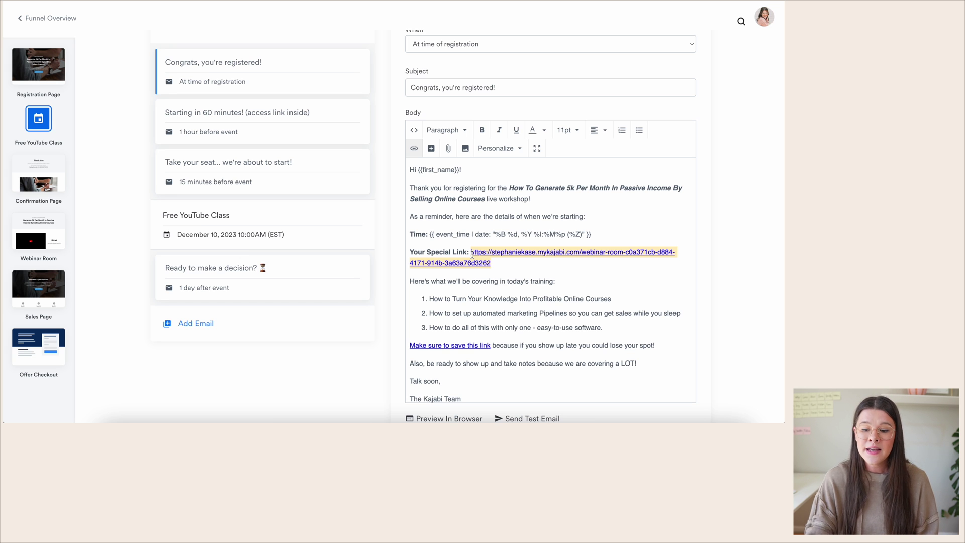
left_click(492, 263)
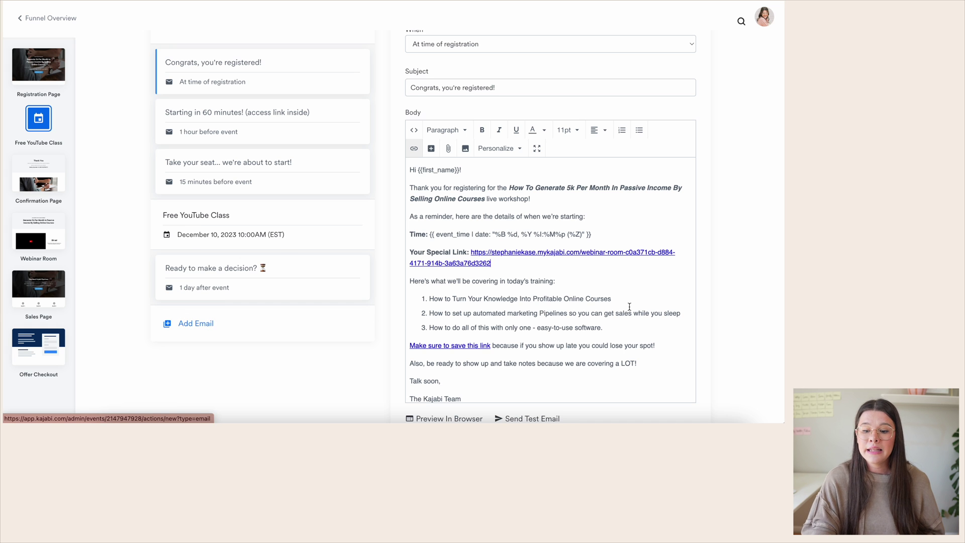
left_click(471, 253)
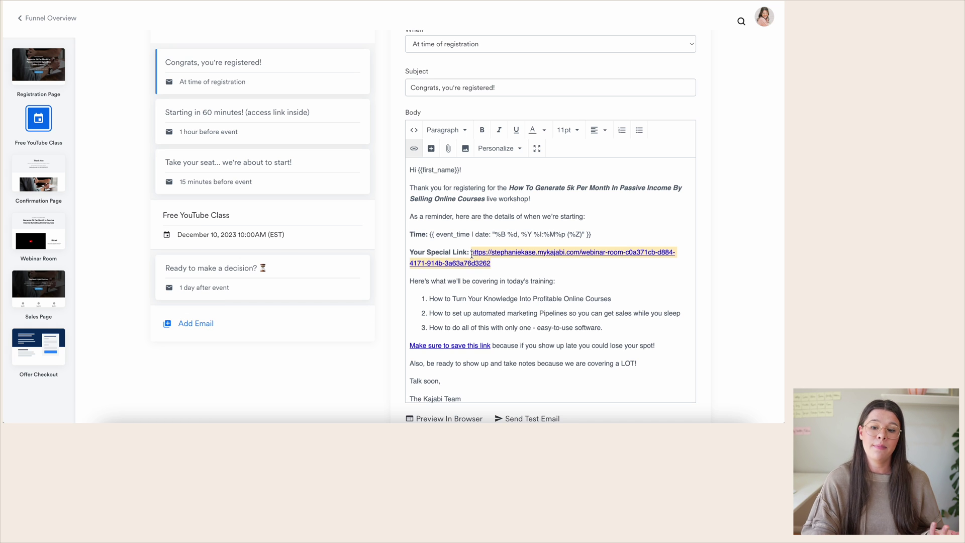
left_click(511, 262)
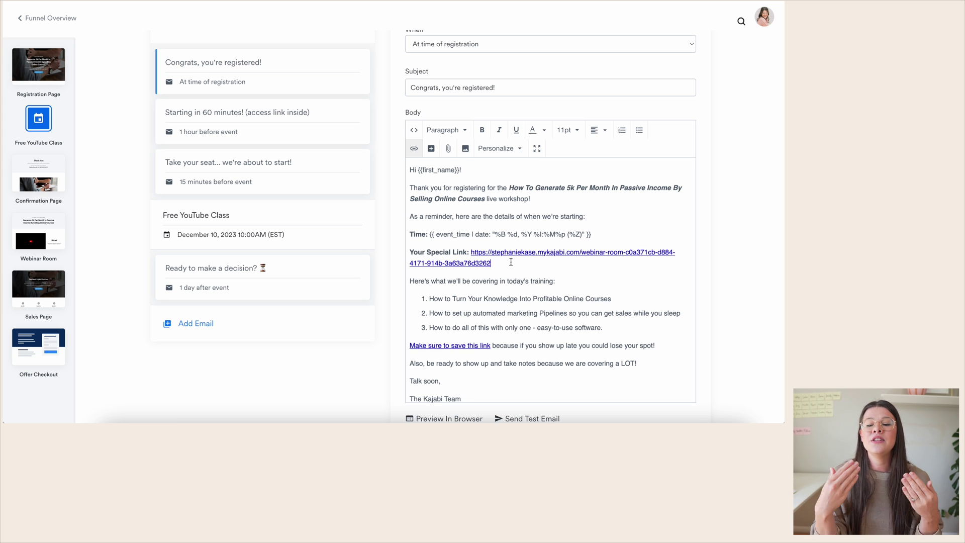
scroll(206, 64, "up", 1)
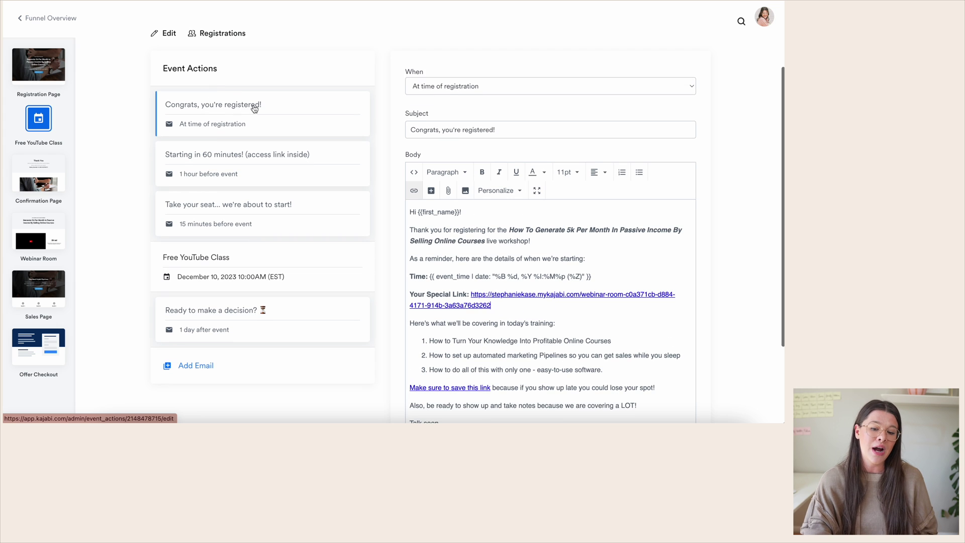
left_click_drag(495, 304, 471, 295)
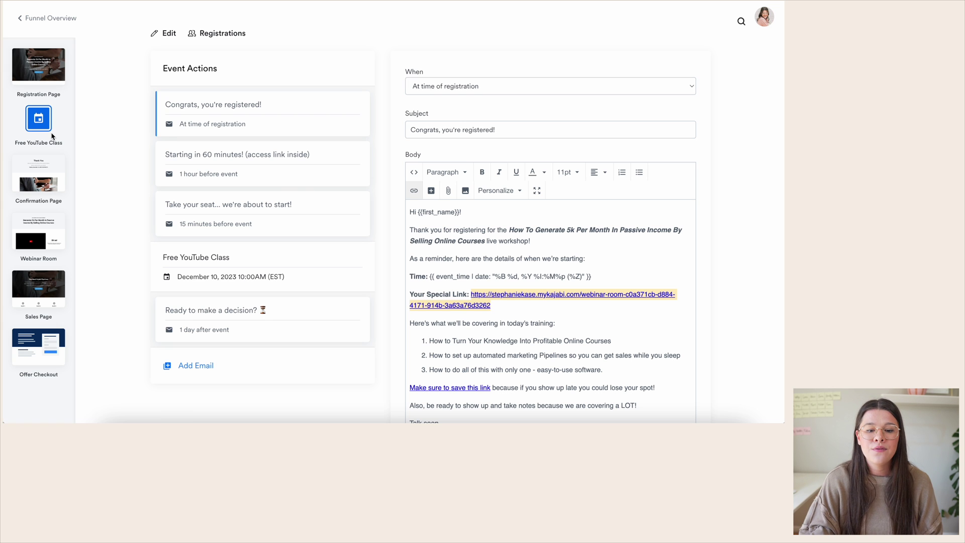
Leave the email without saving and look over the funnel's Confirmation Page from top to bottom.
left_click(39, 185)
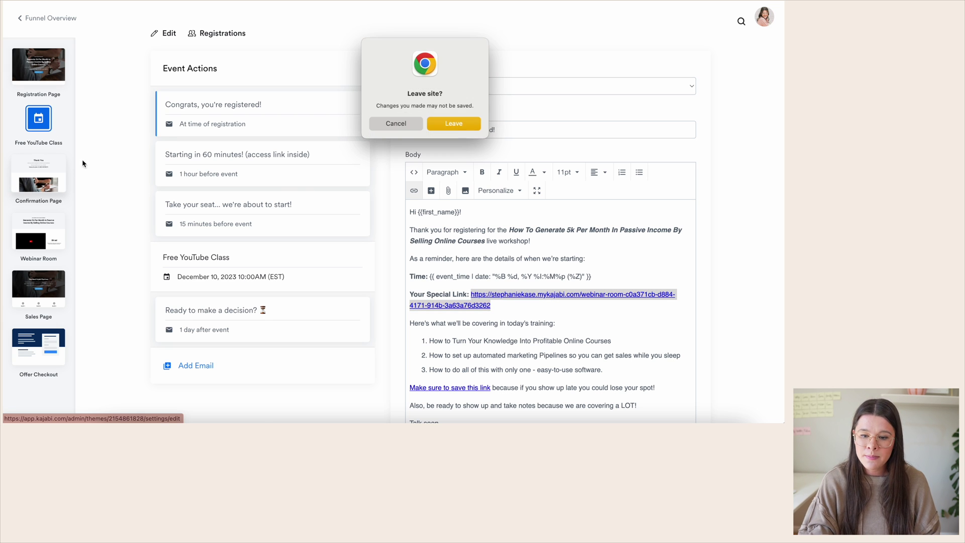
left_click(454, 124)
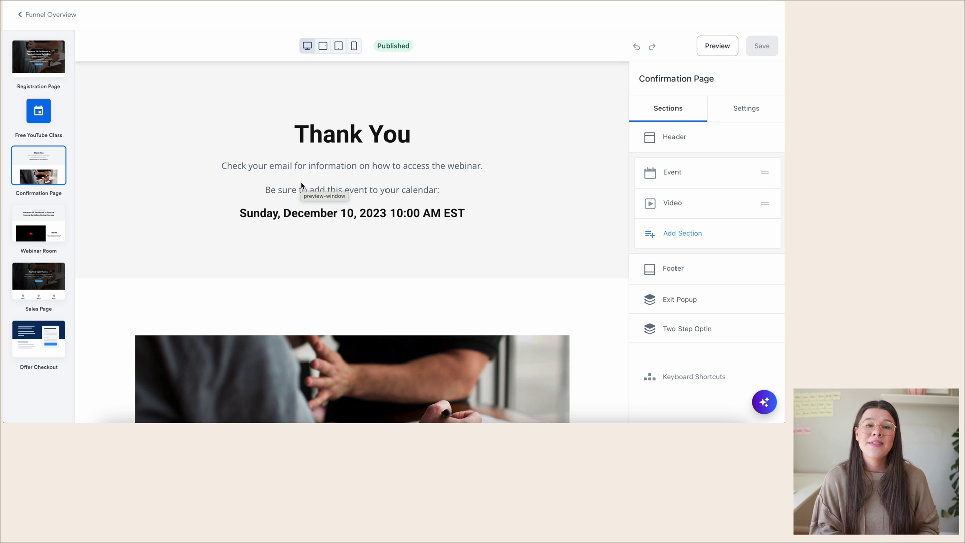
scroll(302, 189, "down", 4)
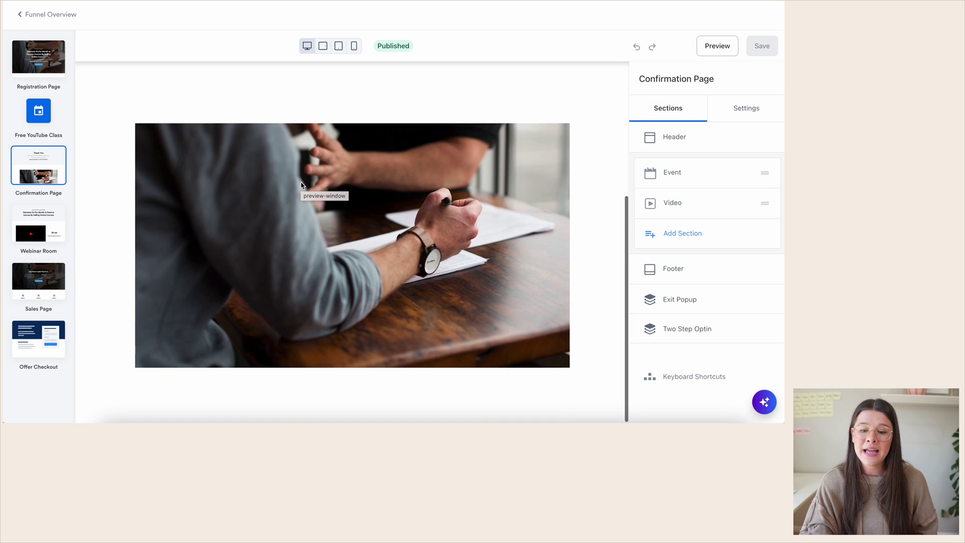
scroll(263, 95, "up", 4)
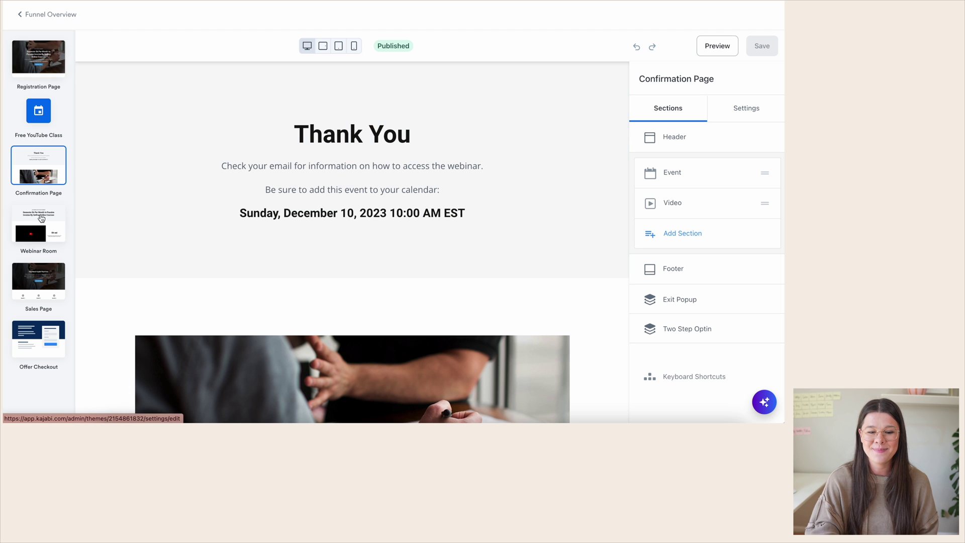
Open the Webinar Room page, look over its layout and open the headline's Text section settings.
left_click(41, 218)
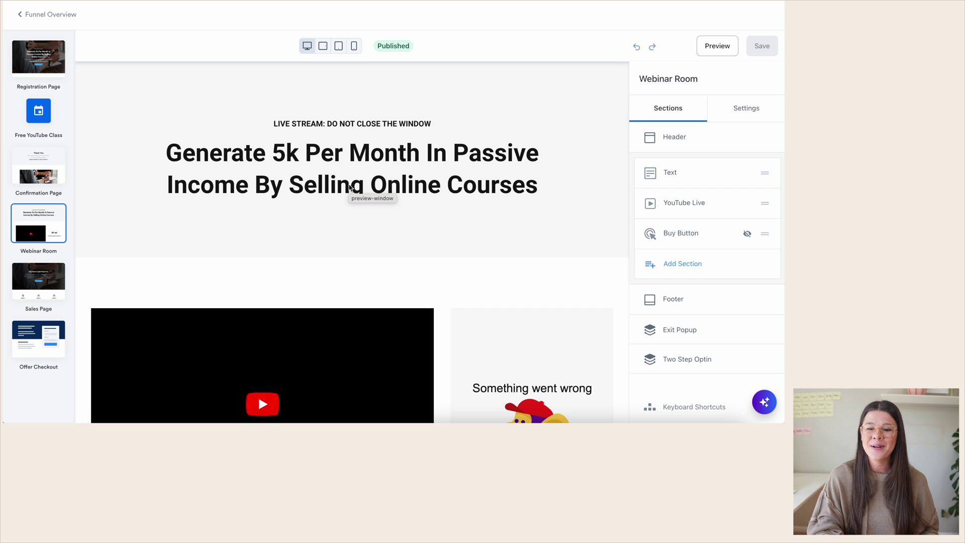
scroll(455, 121, "down", 3)
scroll(456, 121, "up", 3)
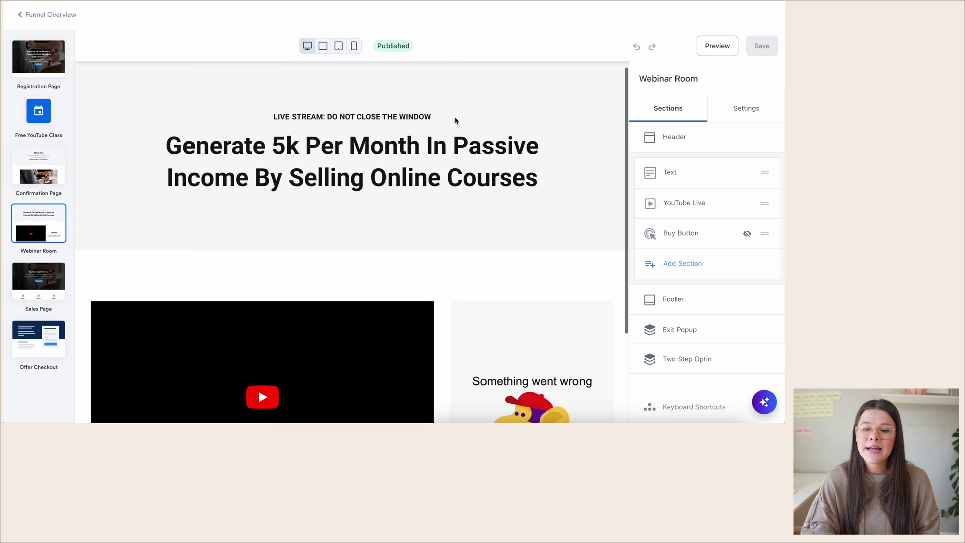
left_click(456, 121)
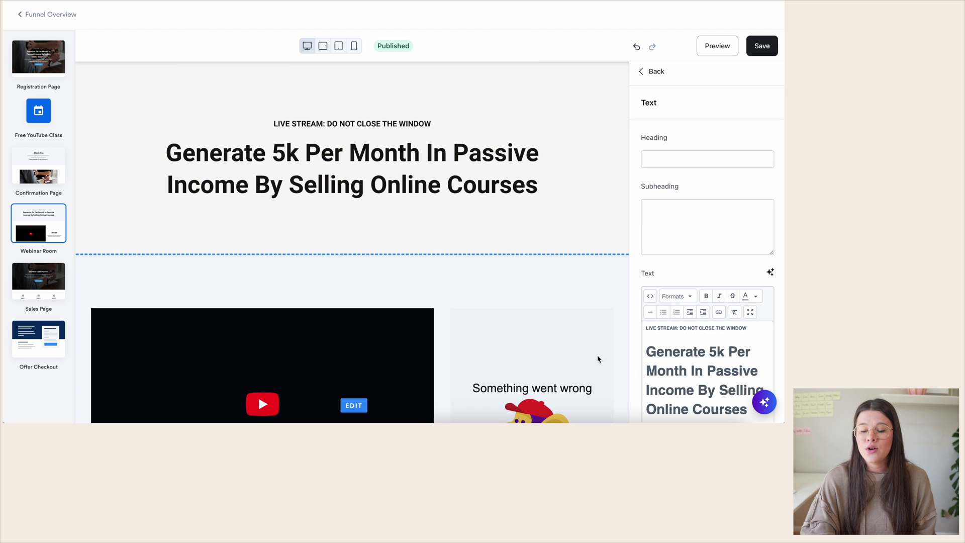
View the YouTube Live section's settings, including Video ID and Show Chat, and return to the Webinar Room's section list.
scroll(461, 162, "down", 3)
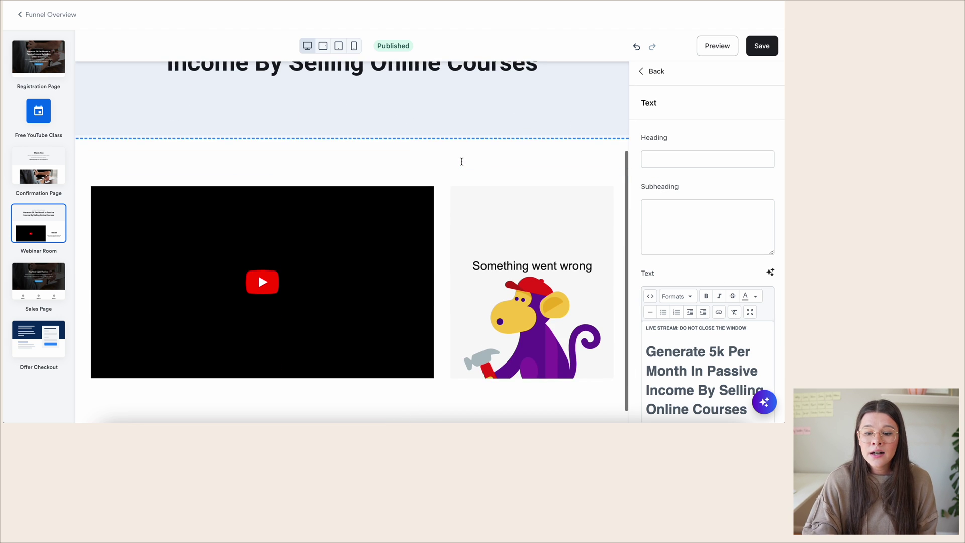
left_click(274, 213)
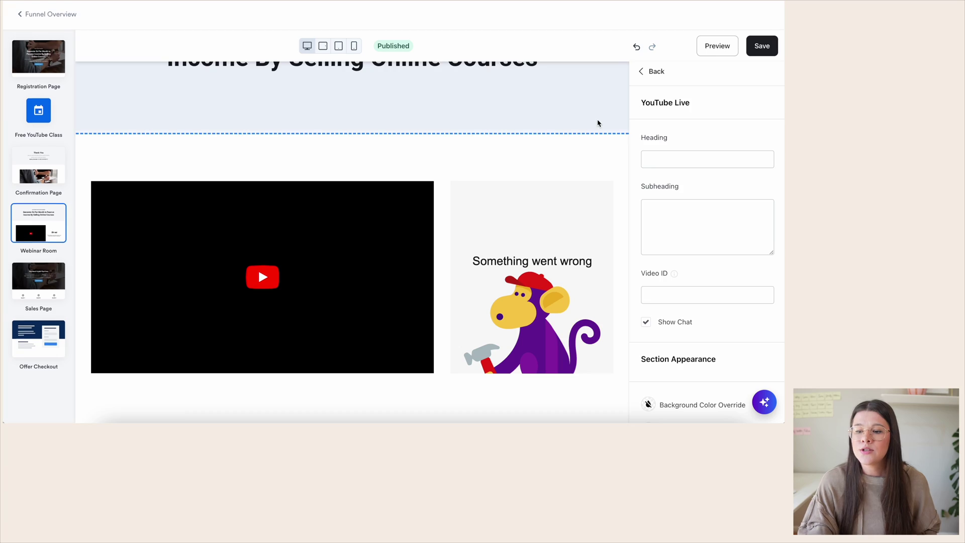
left_click(655, 73)
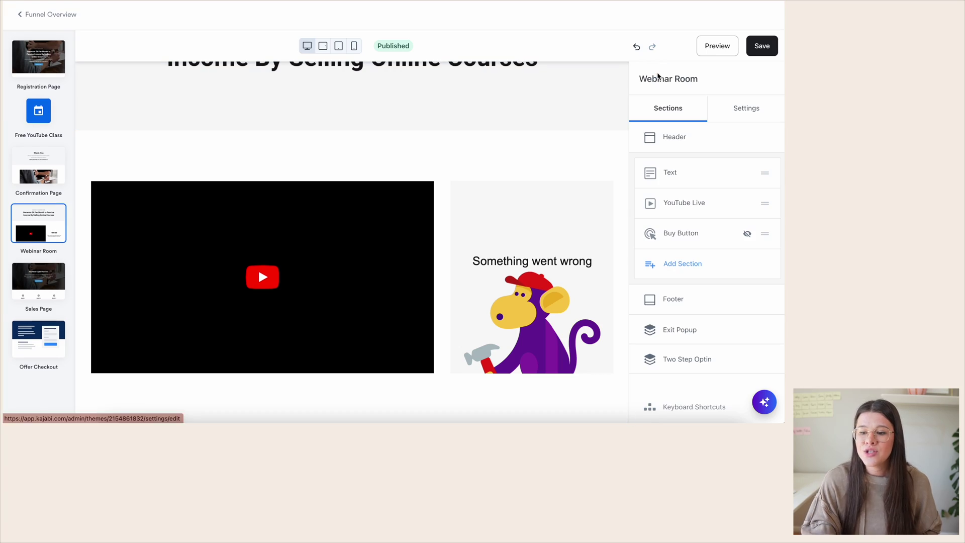
Open the hidden Buy Button section and set its Time Reveal event to Free YouTube Class.
left_click(669, 235)
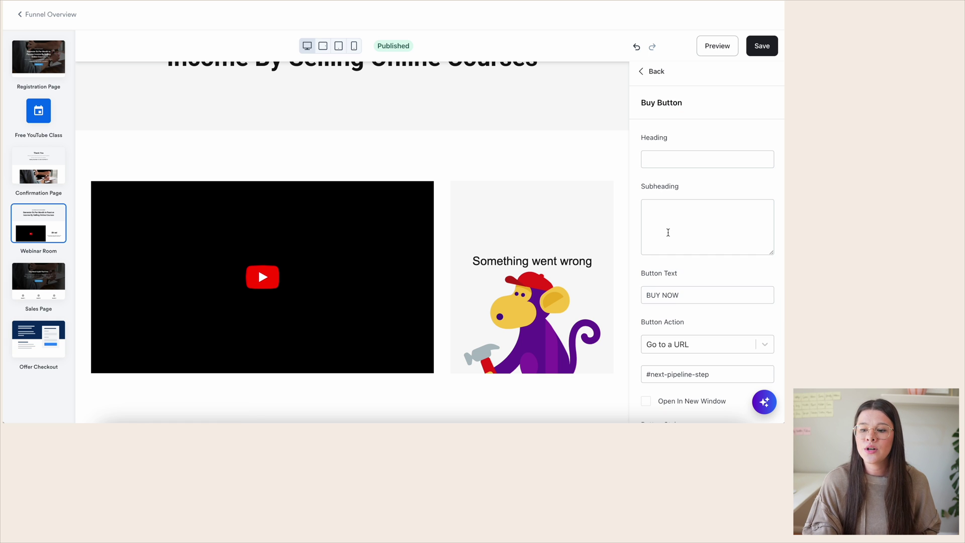
scroll(696, 225, "down", 2)
scroll(697, 225, "down", 4)
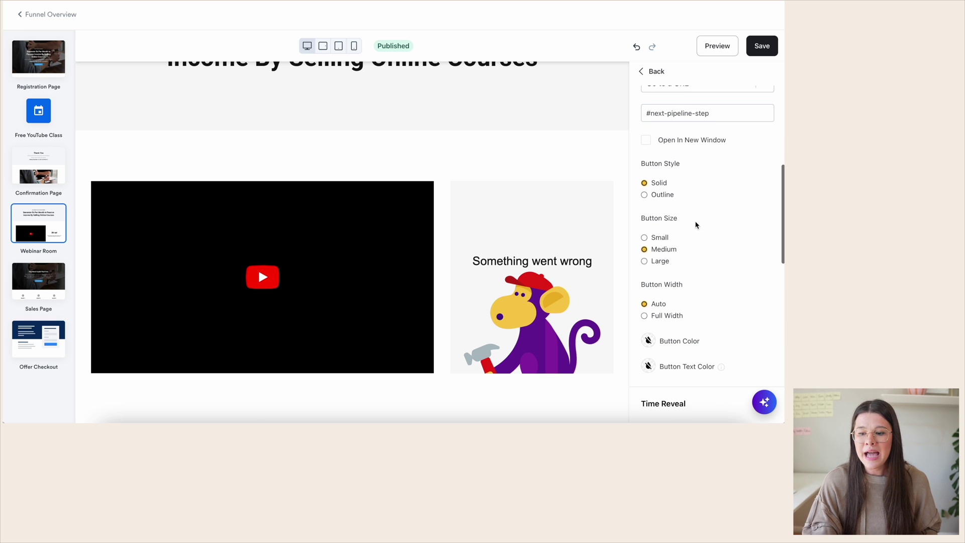
scroll(697, 225, "down", 3)
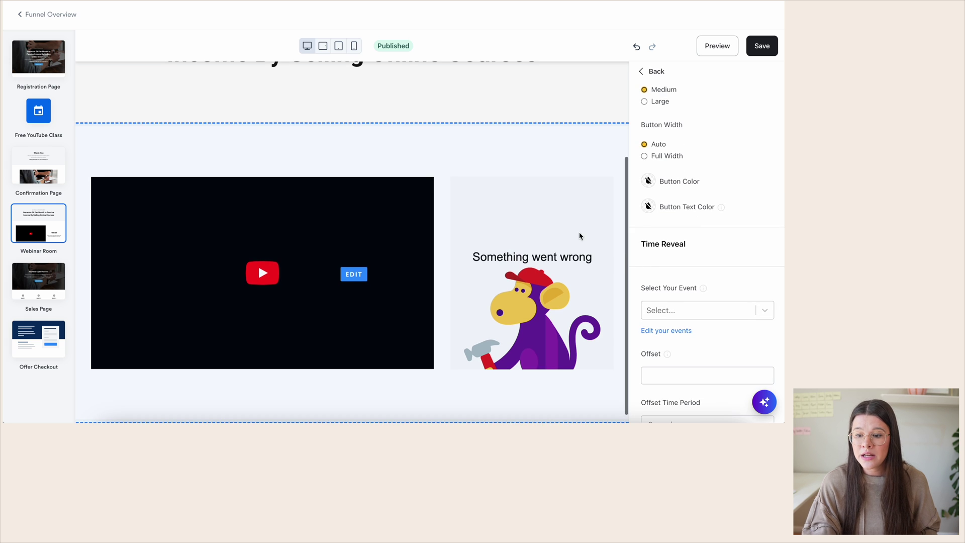
scroll(708, 176, "down", 4)
scroll(709, 174, "up", 2)
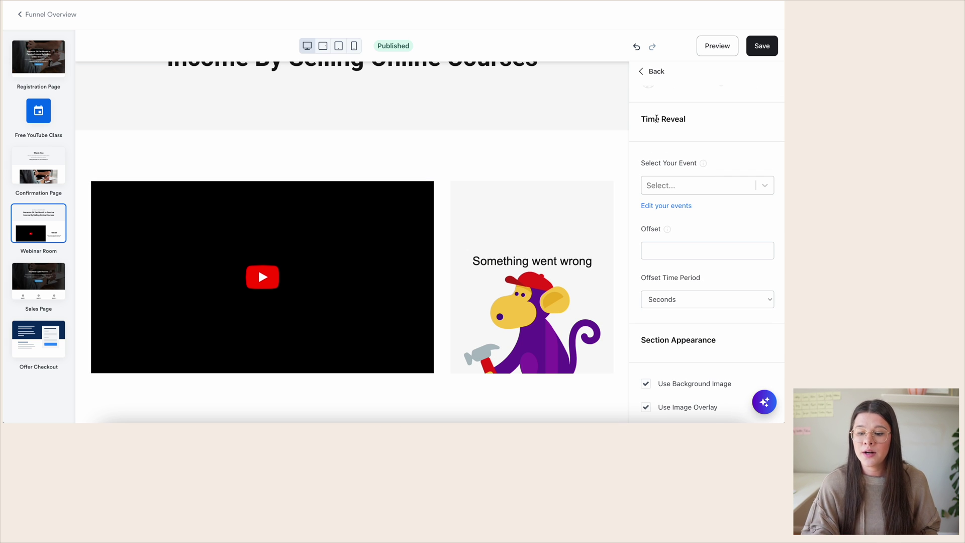
left_click(653, 186)
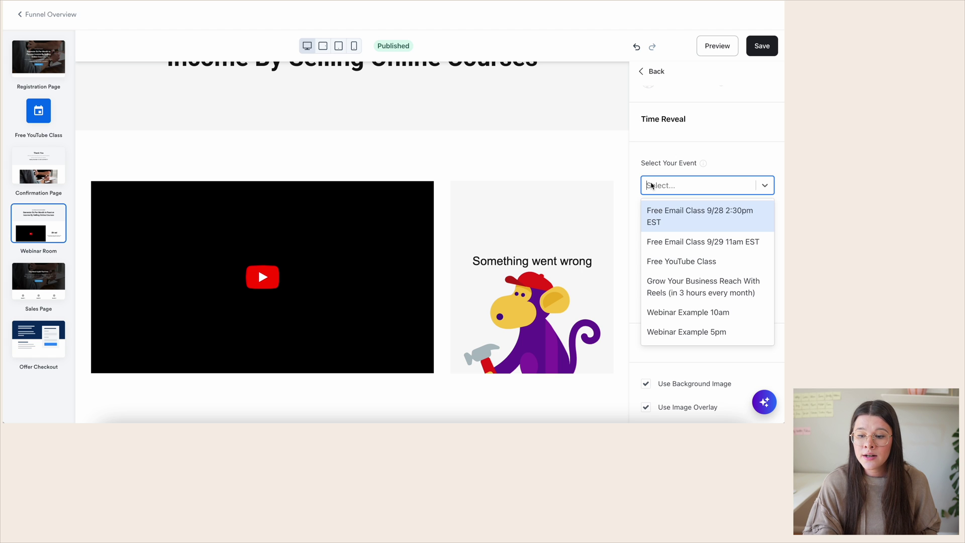
left_click(671, 262)
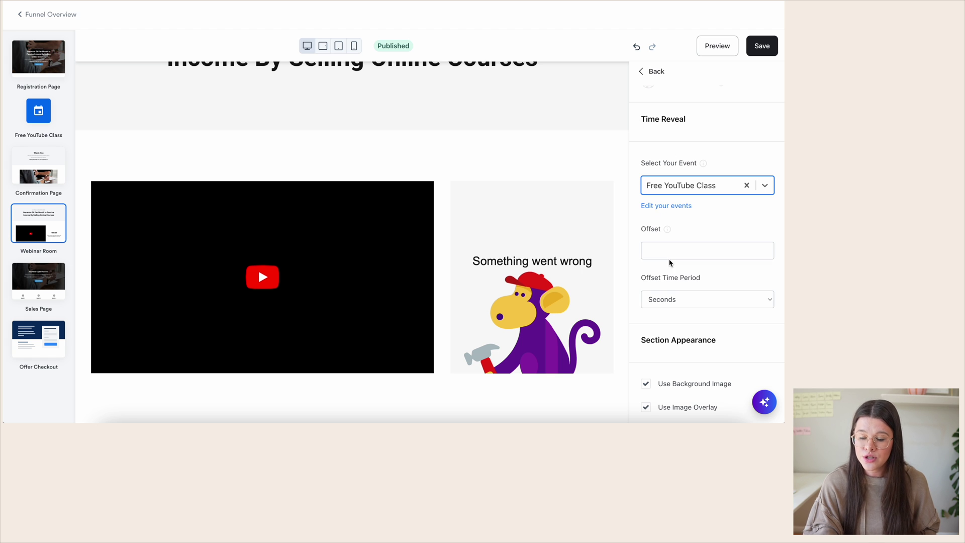
Set the Buy Button's Time Reveal offset to 30 and choose its offset time period.
left_click(658, 251)
type("30")
left_click(676, 299)
left_click(671, 309)
left_click(681, 272)
Look over the Buy Button's Section Appearance options, including the background image, and return to the Webinar Room's section list.
scroll(680, 271, "down", 2)
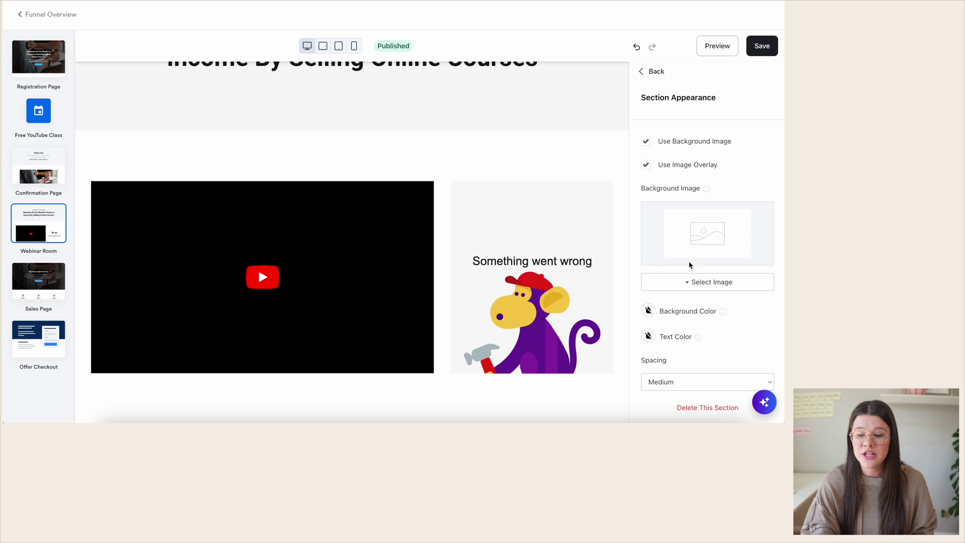
left_click(689, 281)
left_click(683, 321)
left_click(248, 168)
left_click(632, 104)
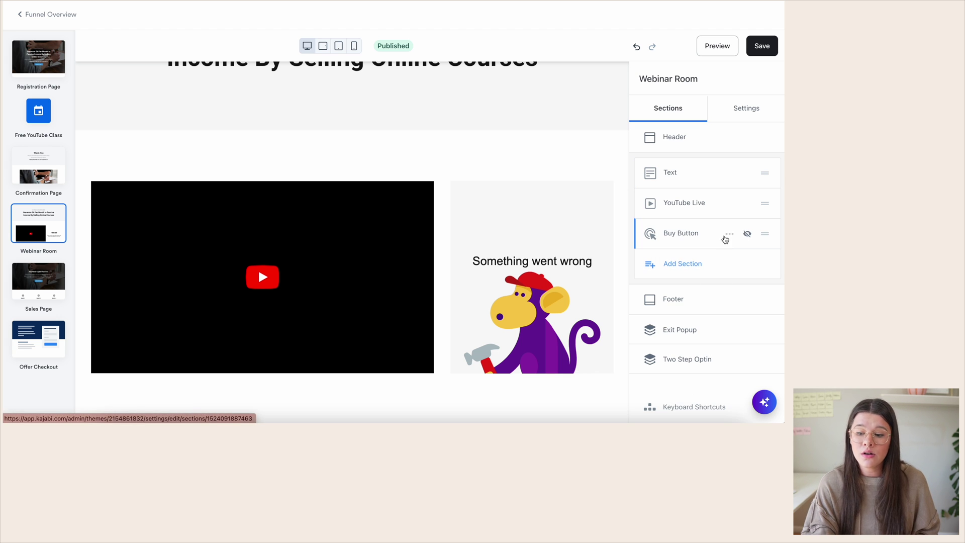
Make the hidden Buy Button section visible on the Webinar Room page, check it in the preview, and return to the section list.
left_click(728, 233)
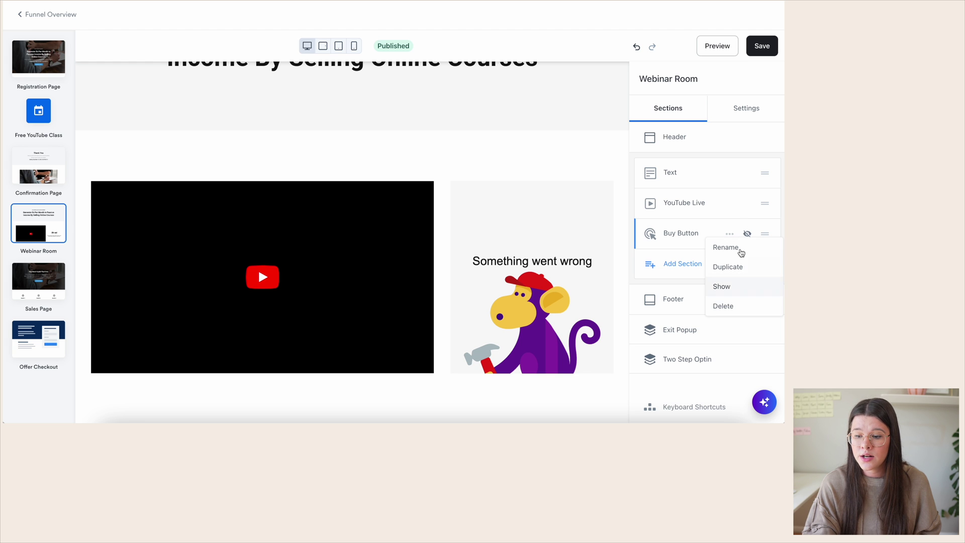
left_click(721, 286)
scroll(463, 280, "down", 3)
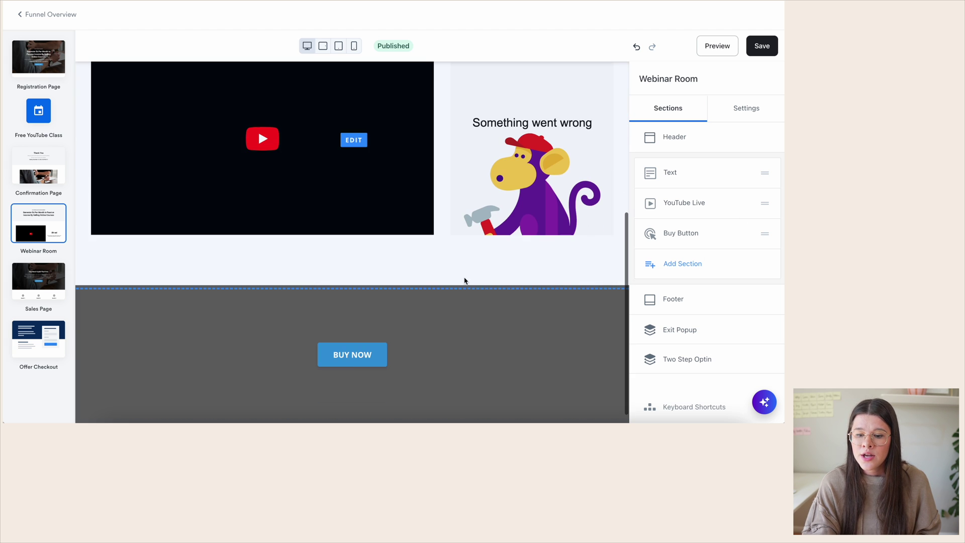
left_click(456, 346)
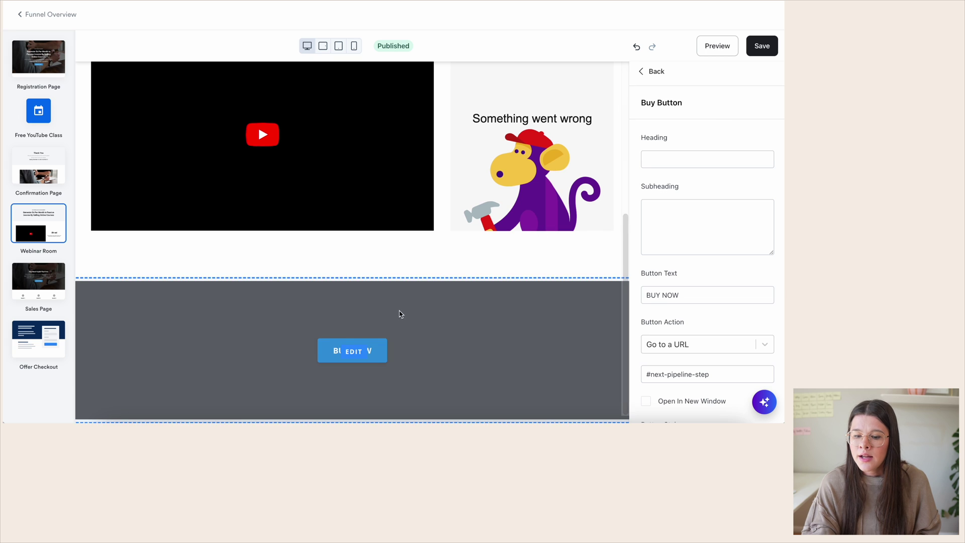
left_click(653, 71)
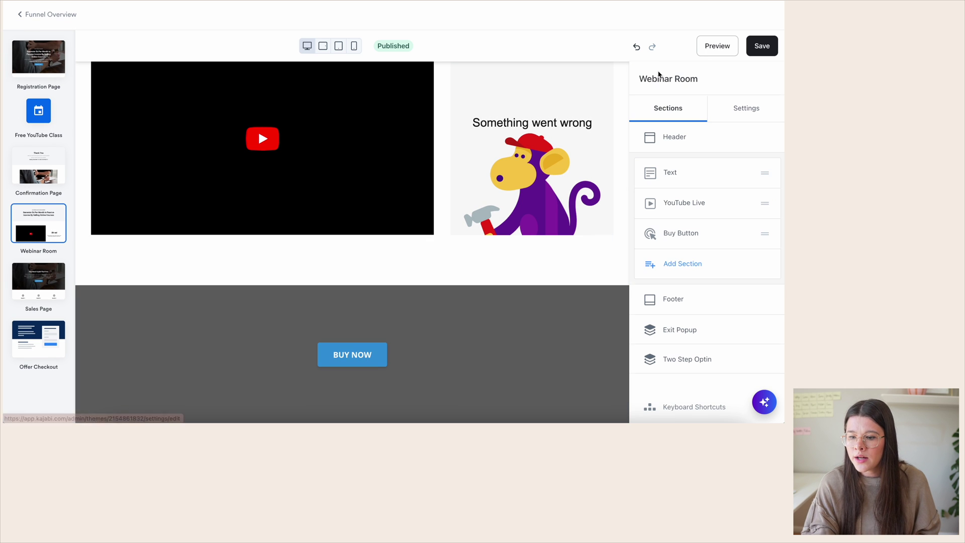
Set the Buy Button section's background image to the recent wide photo of the woman in a yellow dress walking with flowers.
left_click(696, 235)
scroll(716, 258, "down", 10)
scroll(715, 260, "down", 5)
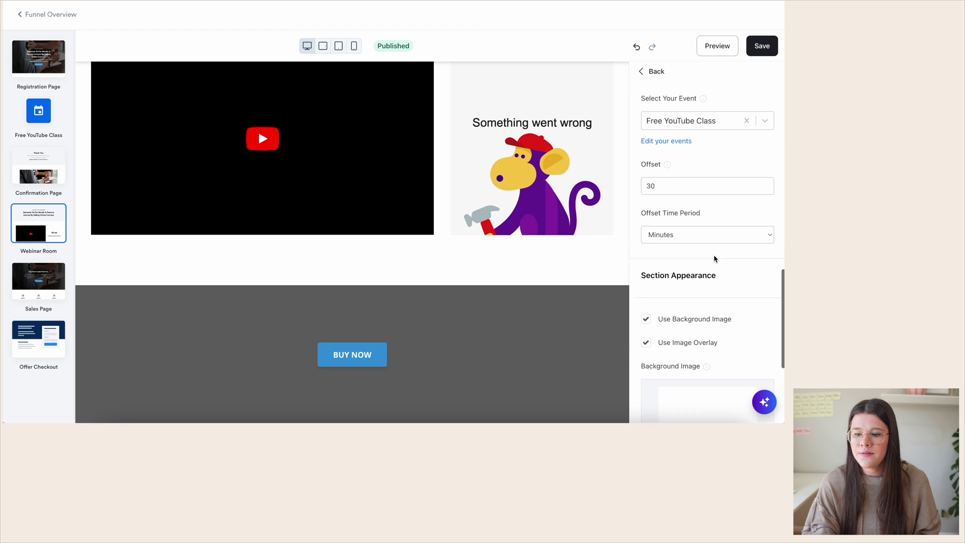
scroll(676, 233, "down", 3)
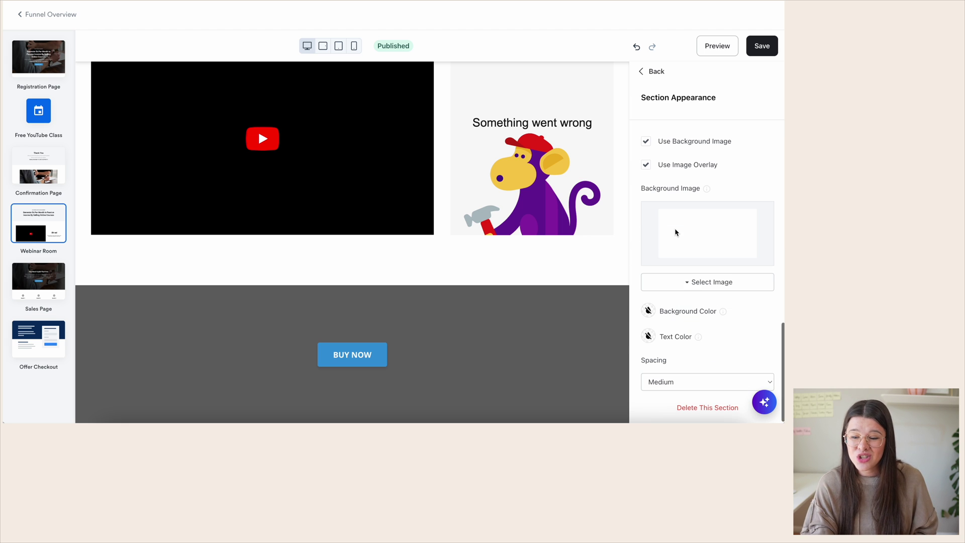
left_click(681, 282)
left_click(680, 320)
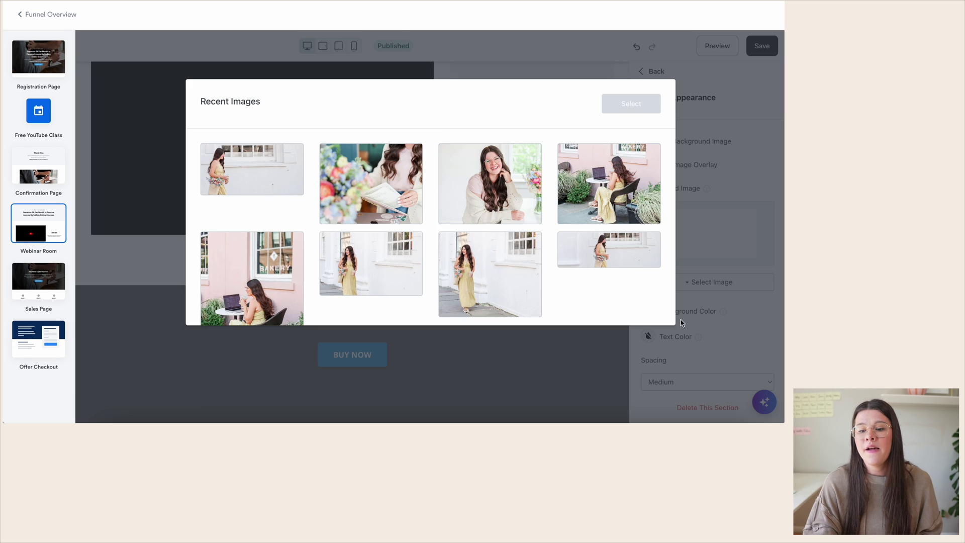
left_click(243, 172)
left_click(644, 104)
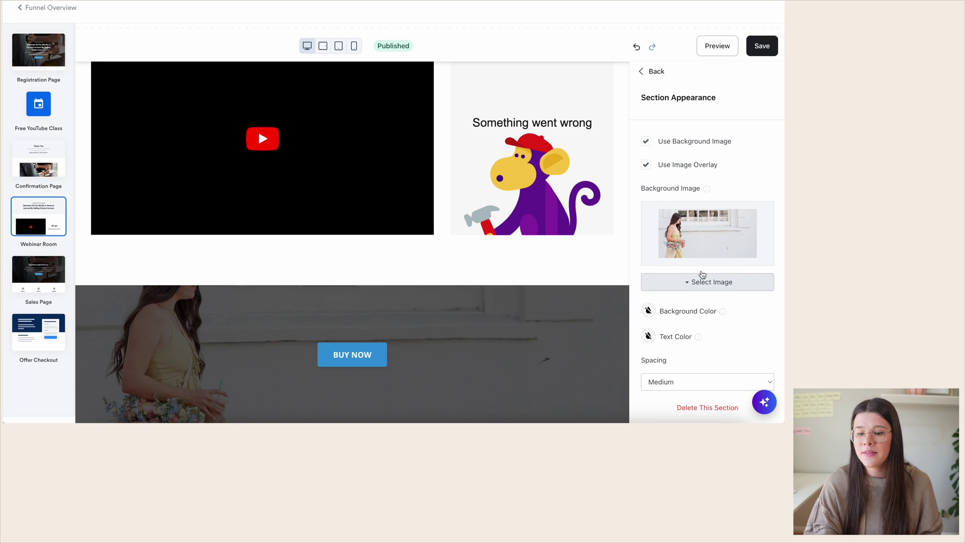
left_click(376, 357)
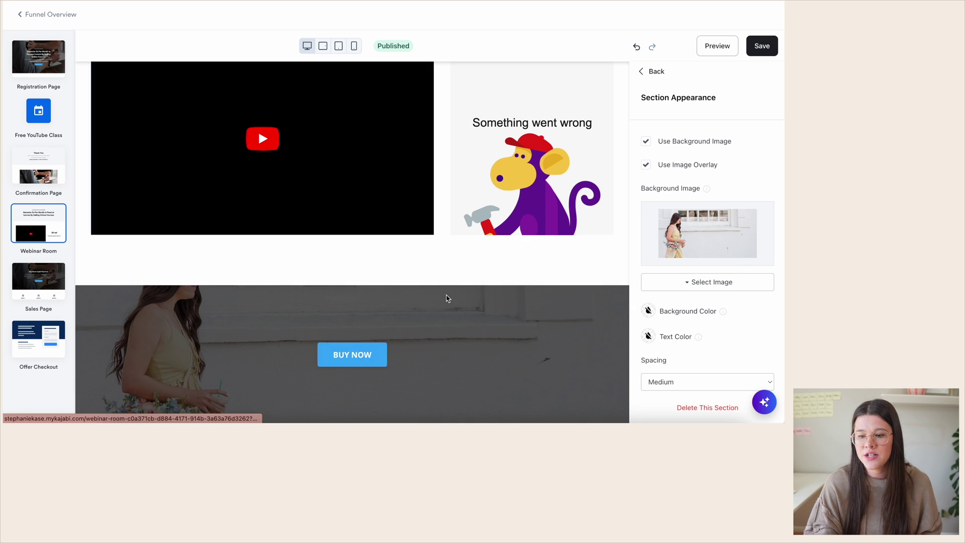
Clear the Buy Button's #next-pipeline-step link, enable Open In New Window, and save the Webinar Room page.
scroll(694, 201, "up", 6)
scroll(694, 202, "down", 4)
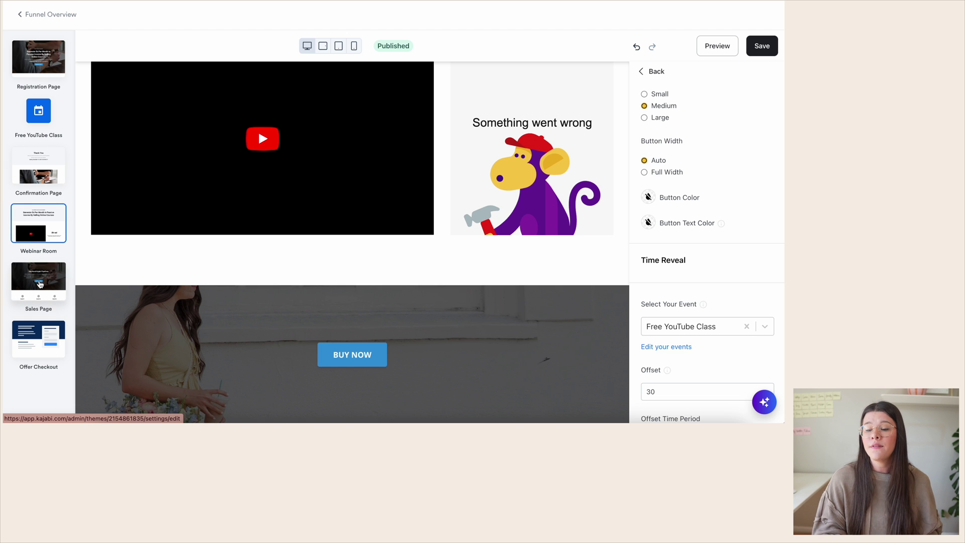
scroll(684, 297, "down", 4)
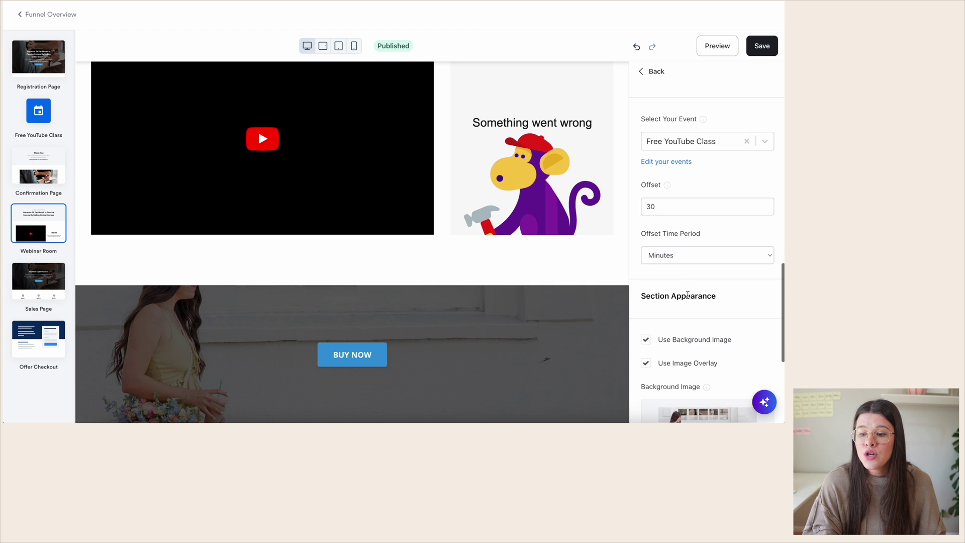
scroll(688, 296, "down", 1)
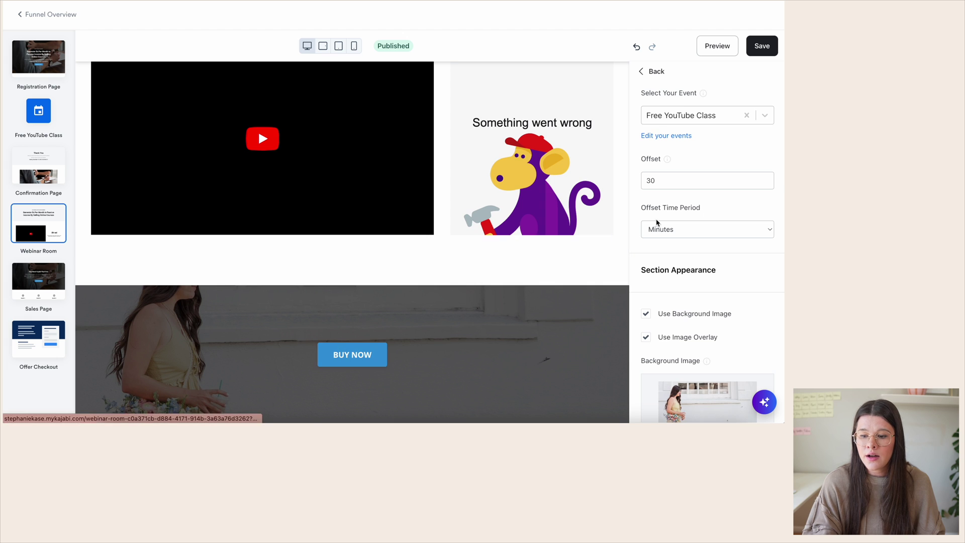
scroll(659, 101, "down", 5)
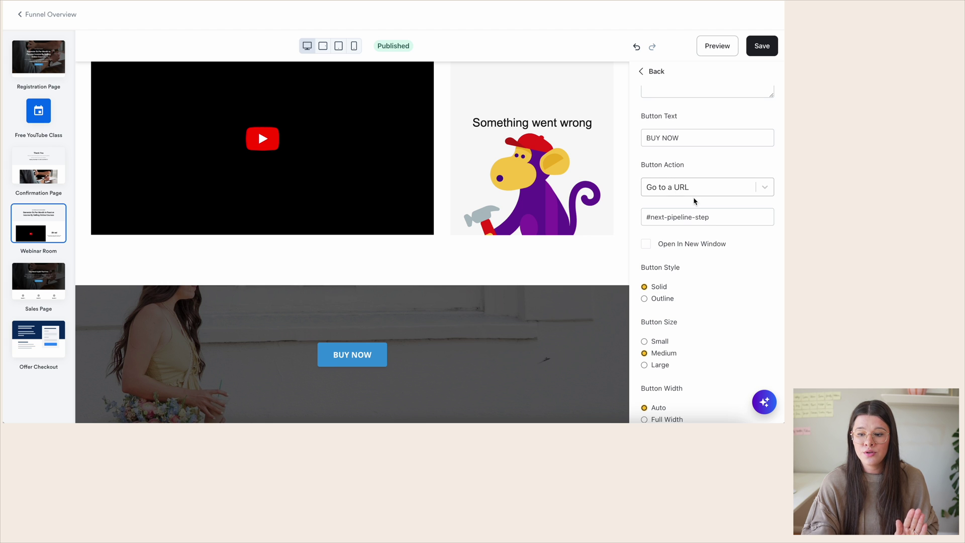
left_click_drag(730, 218, 635, 223)
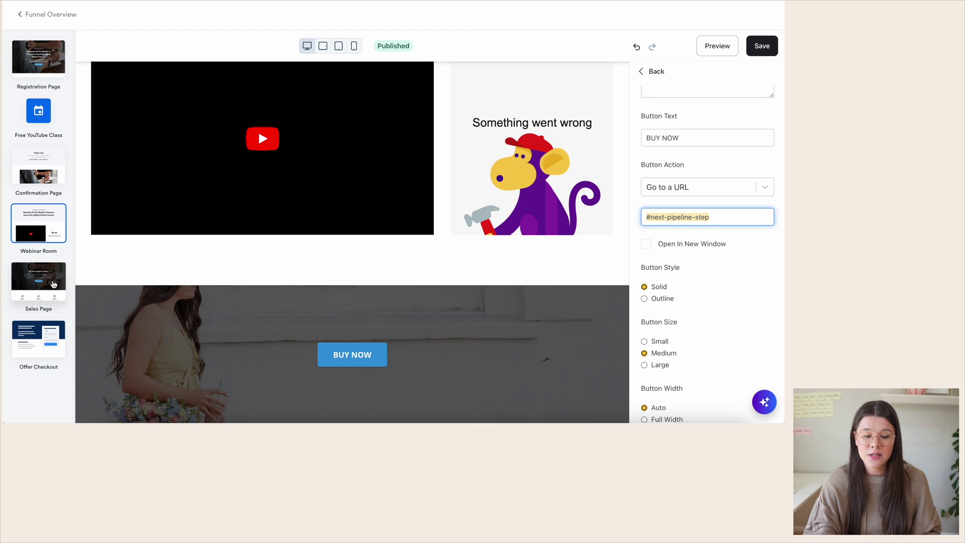
key("BackSpace")
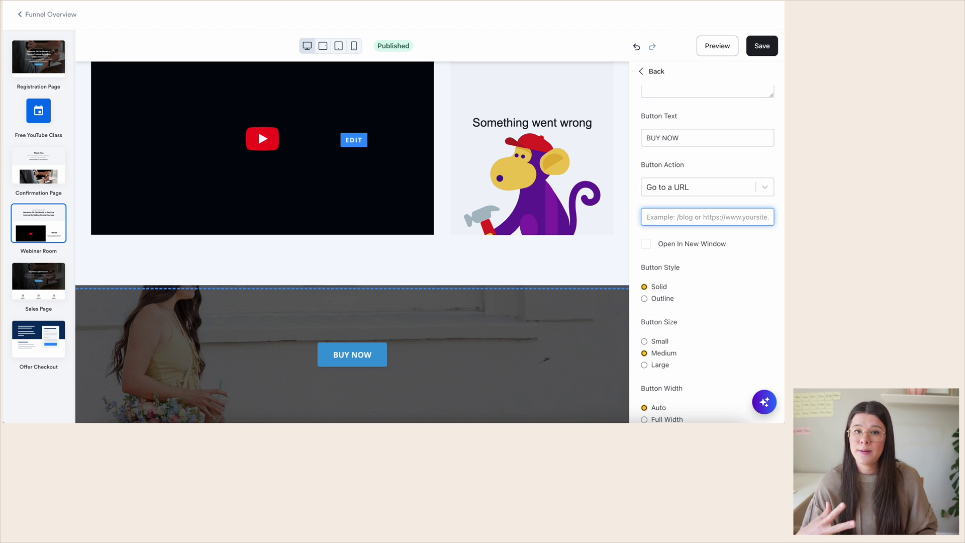
left_click(650, 243)
left_click(680, 219)
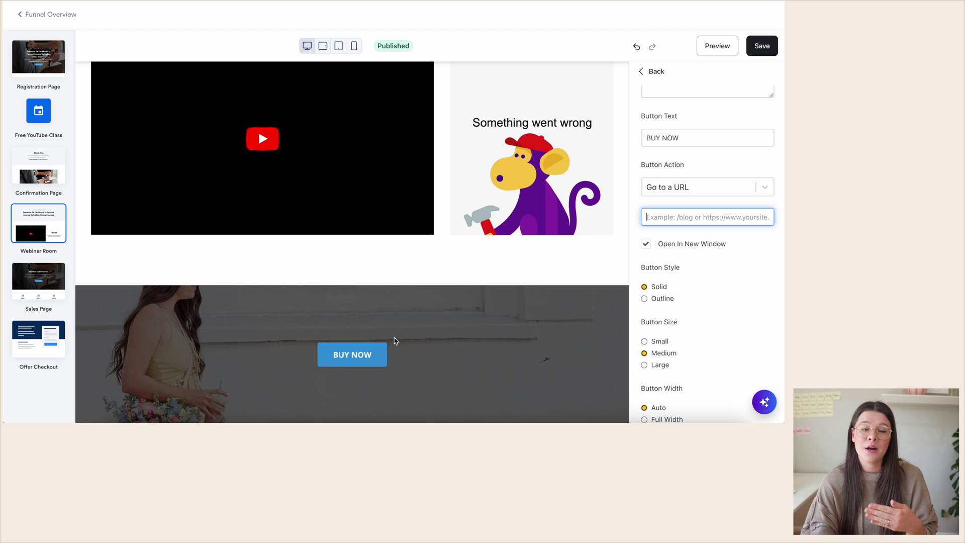
scroll(394, 341, "up", 5)
left_click(760, 46)
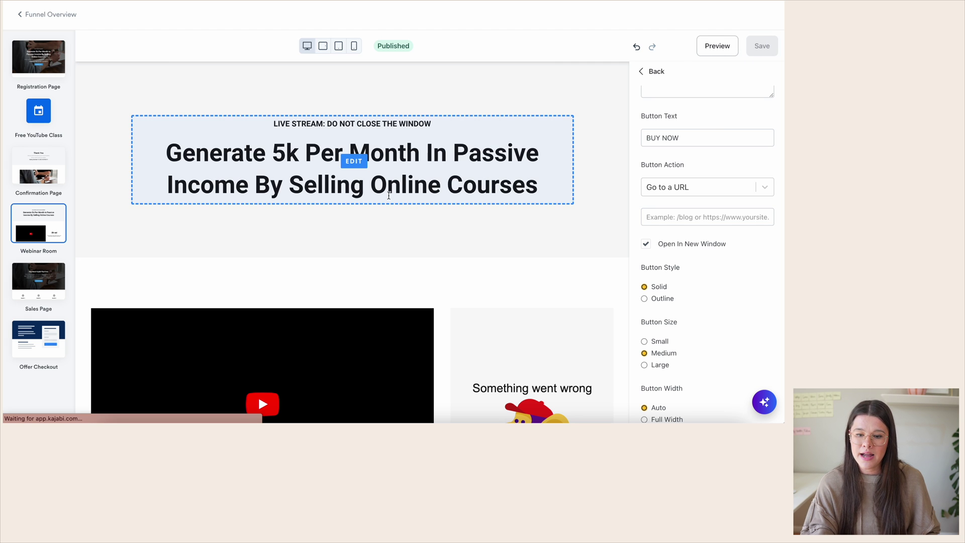
View the funnel's Sales Page and Offer Checkout, and return to the Webinar Room.
scroll(99, 284, "down", 2)
left_click(38, 281)
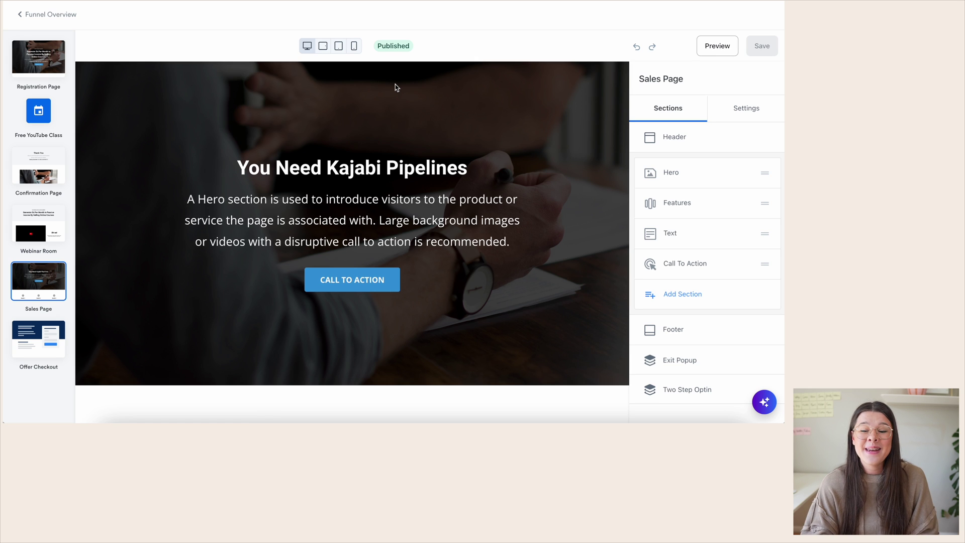
left_click(46, 336)
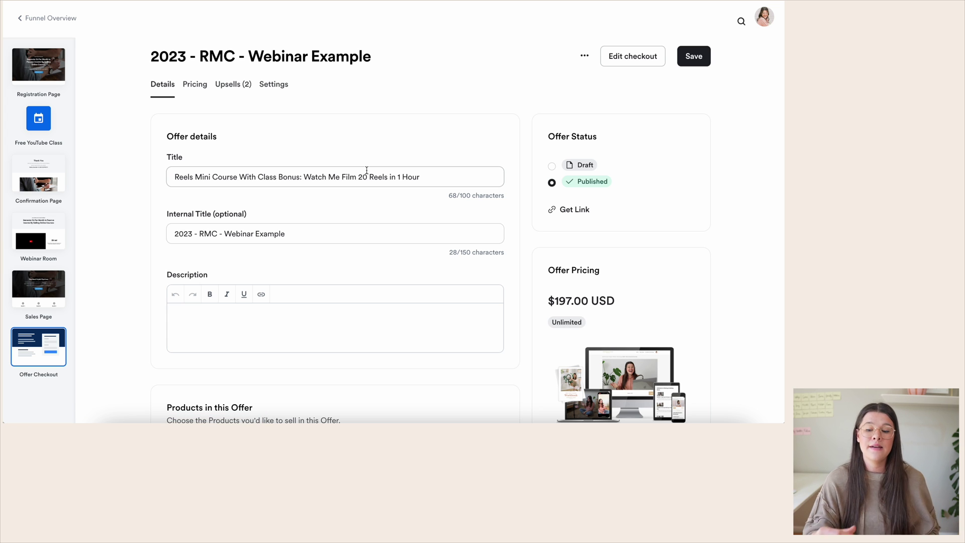
left_click(49, 225)
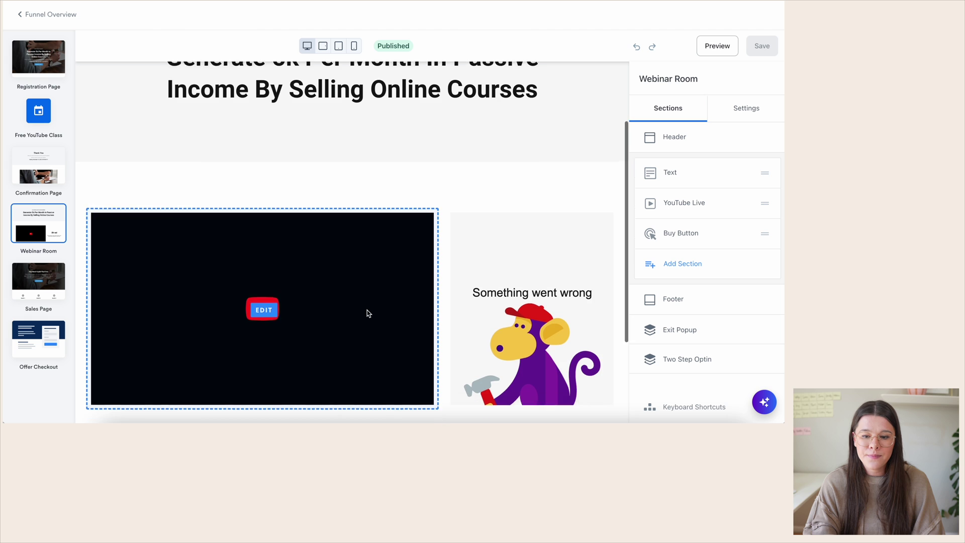
Open the Webinar Room's YouTube Live section settings and go to its Video ID field.
scroll(369, 313, "up", 1)
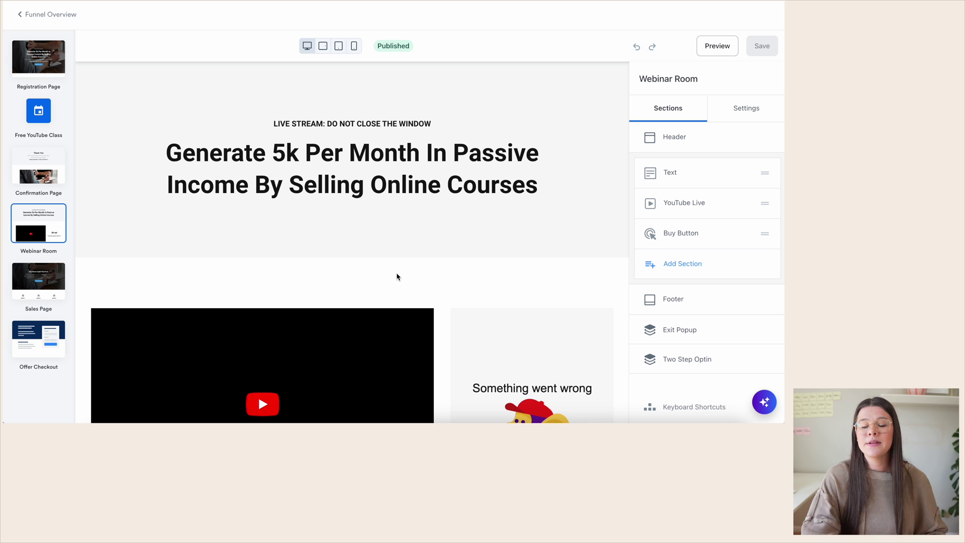
scroll(396, 276, "down", 5)
left_click(293, 197)
scroll(728, 220, "down", 2)
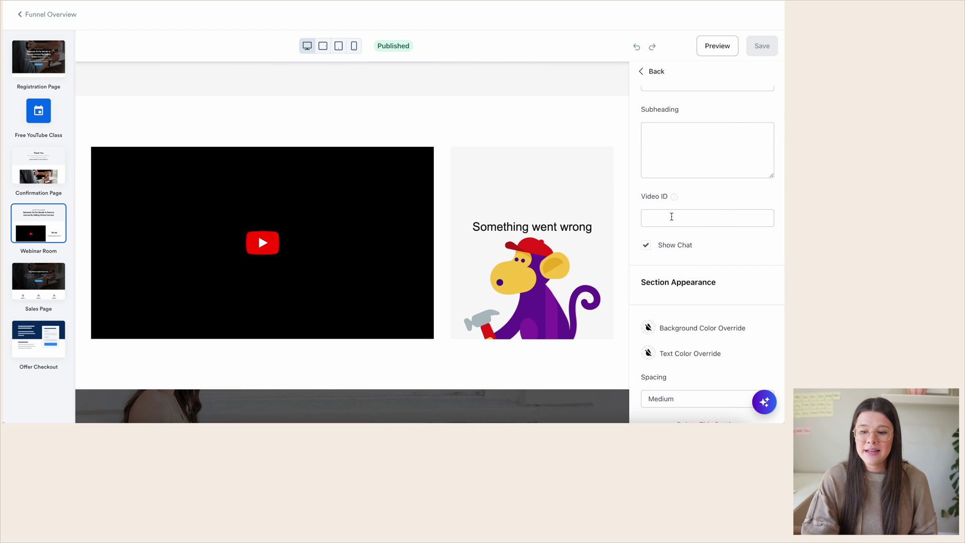
left_click(672, 216)
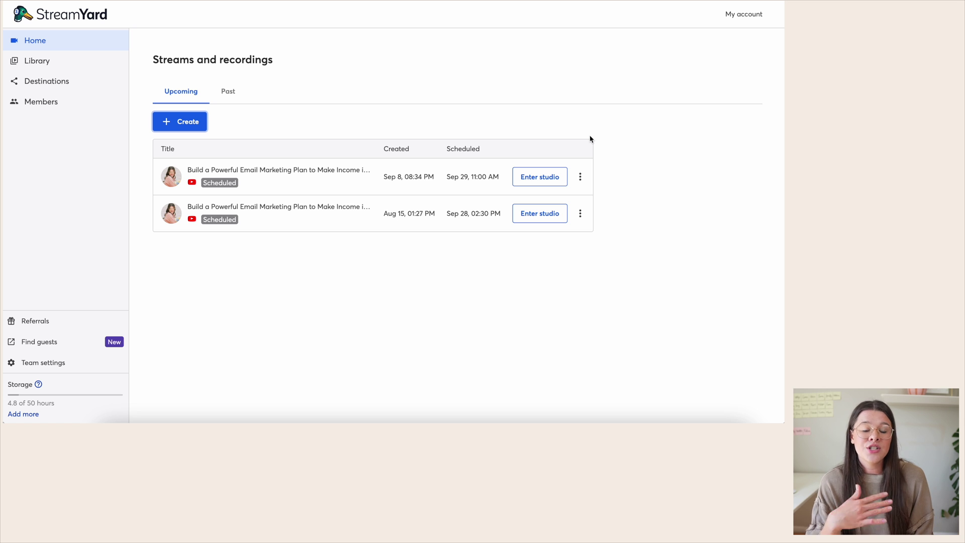
In StreamYard, start creating a live stream with Studio as the source and the YouTube channel as its destination.
left_click(176, 122)
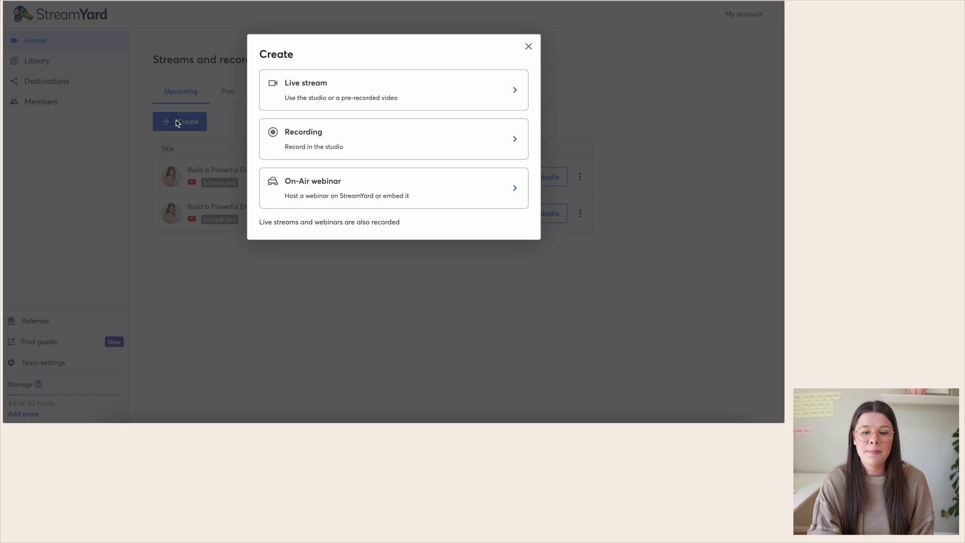
left_click(346, 94)
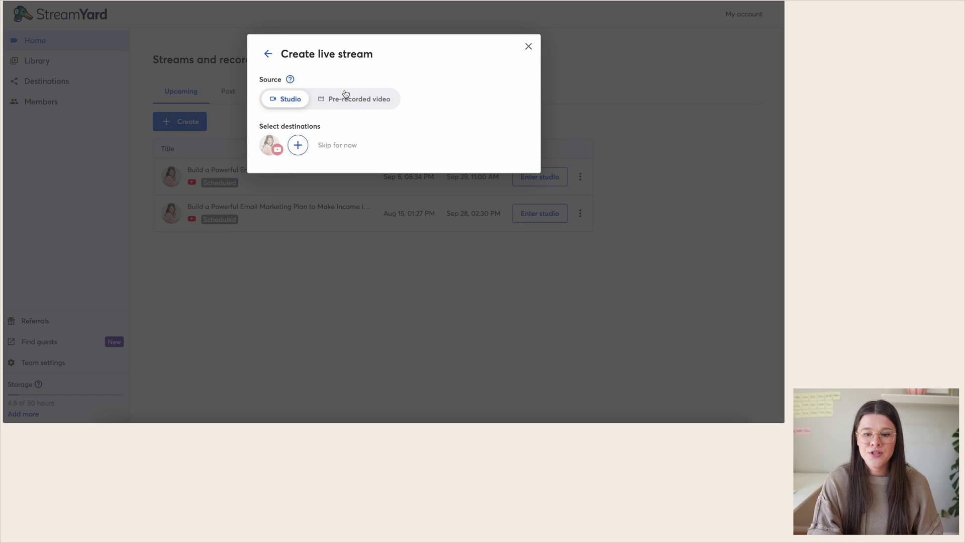
left_click(269, 146)
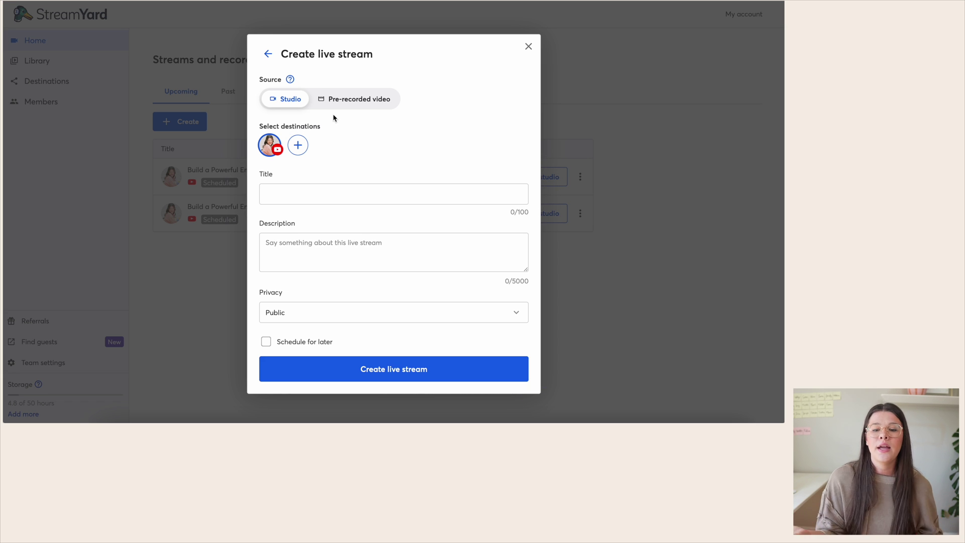
Title the live stream "Free YouTube Class" and enter "Sales page link" as its description.
left_click(295, 197)
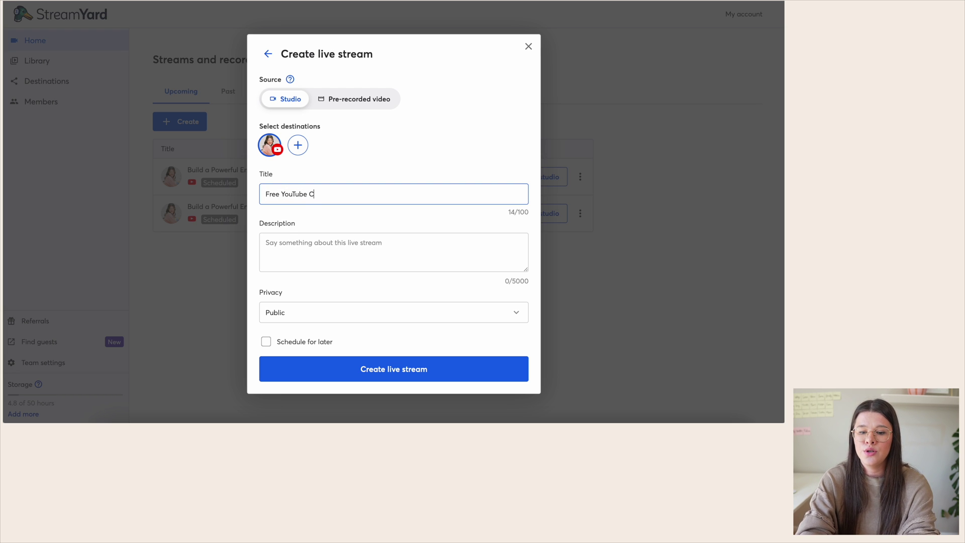
left_click(291, 253)
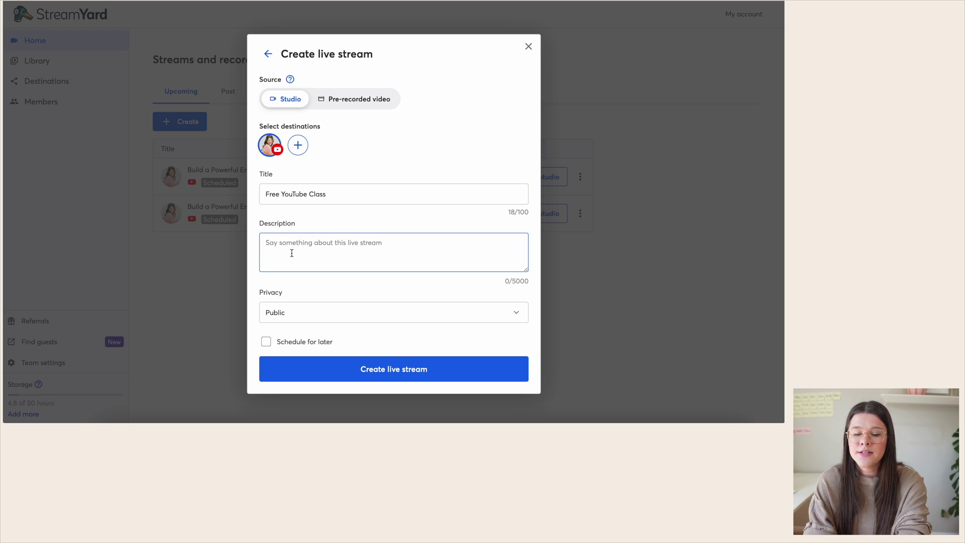
type("Sales page link")
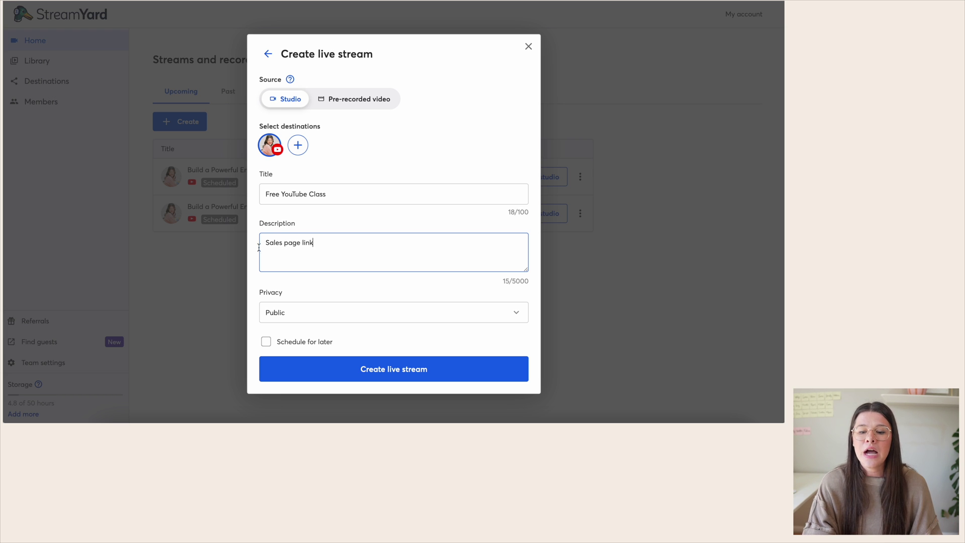
Set the live stream's privacy to Unlisted.
left_click(270, 296)
left_click(283, 317)
left_click(284, 327)
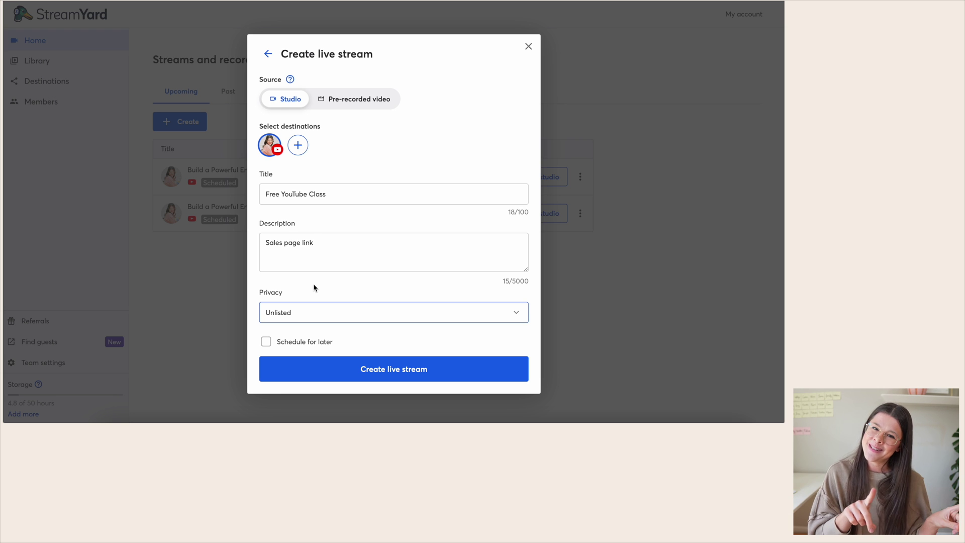
Enable Schedule for later on the live stream and look at the thumbnail upload without choosing a file.
left_click(266, 341)
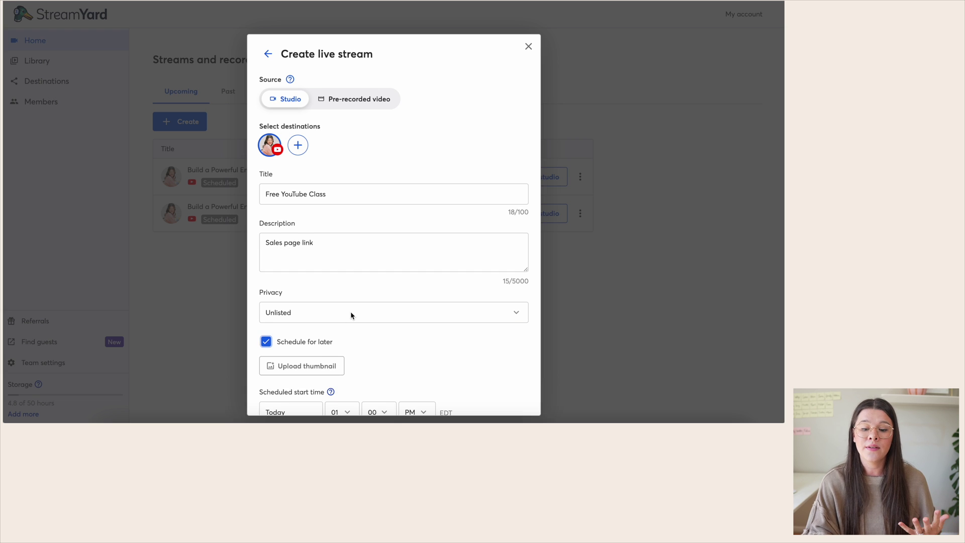
scroll(350, 312, "down", 1)
left_click(308, 312)
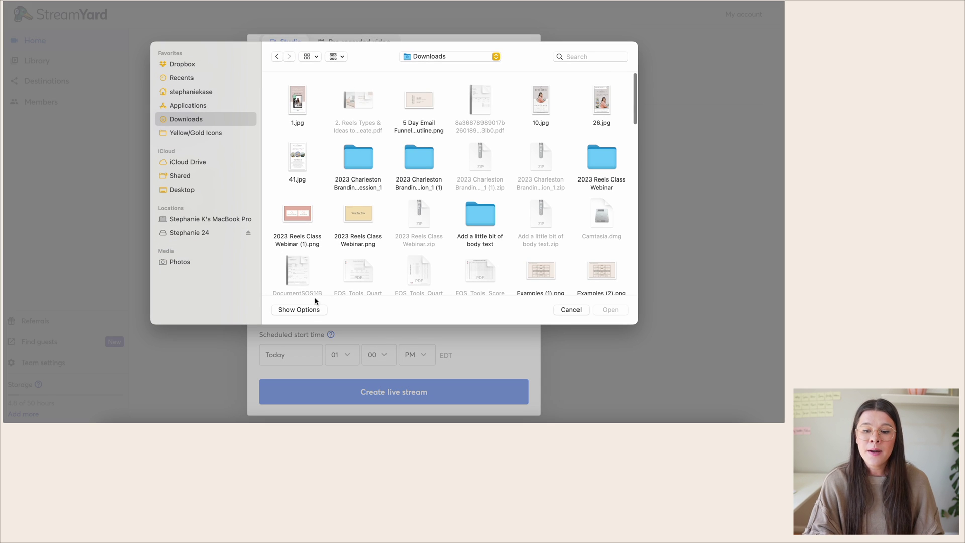
left_click(569, 310)
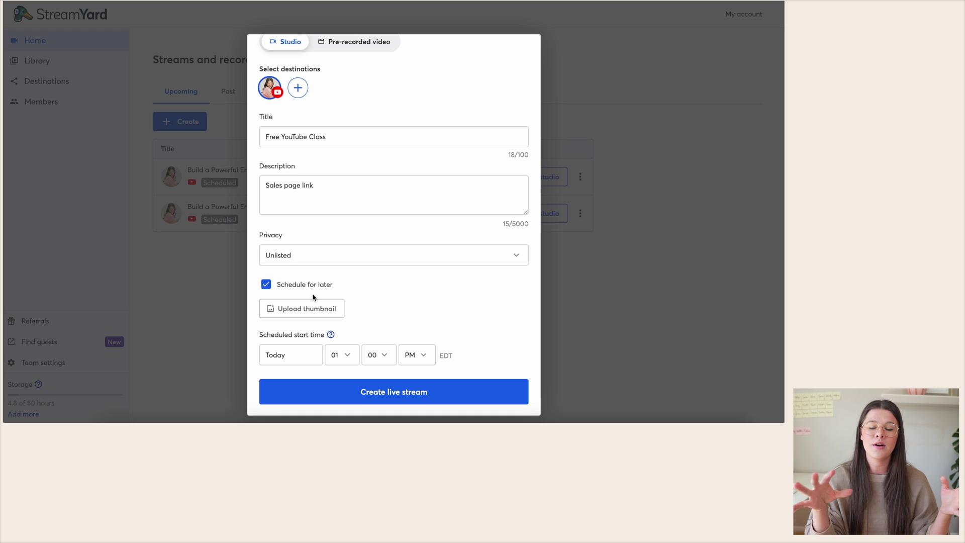
Set the scheduled start time to Dec 10, 2023 at 10:00 AM and create the live stream.
left_click(281, 354)
left_click(349, 223)
left_click(350, 223)
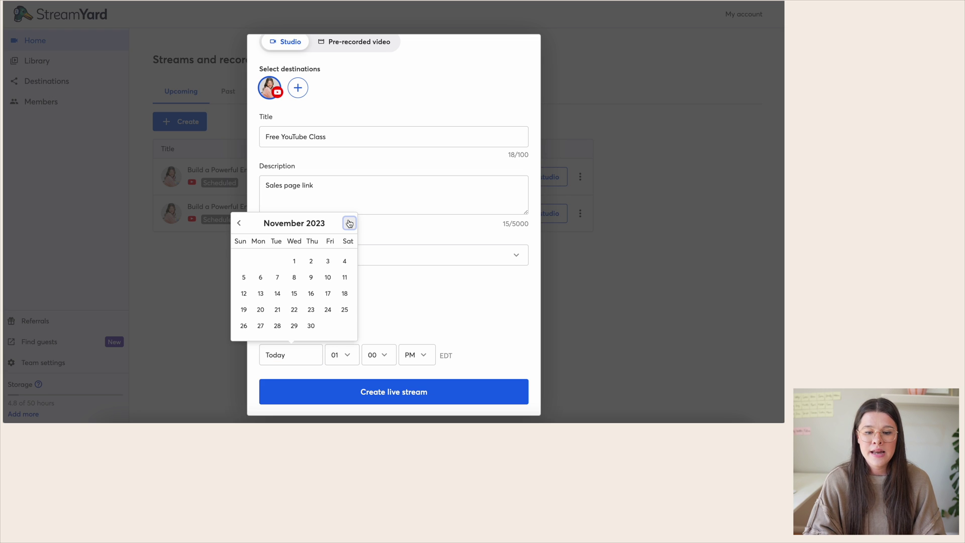
left_click(349, 223)
left_click(244, 277)
left_click(343, 357)
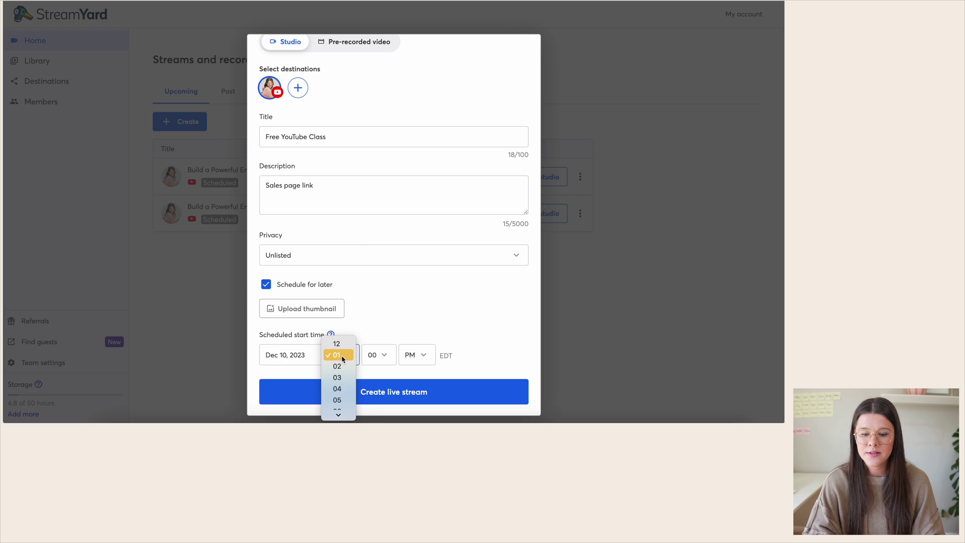
mouse_move(338, 414)
left_click(345, 402)
left_click(416, 355)
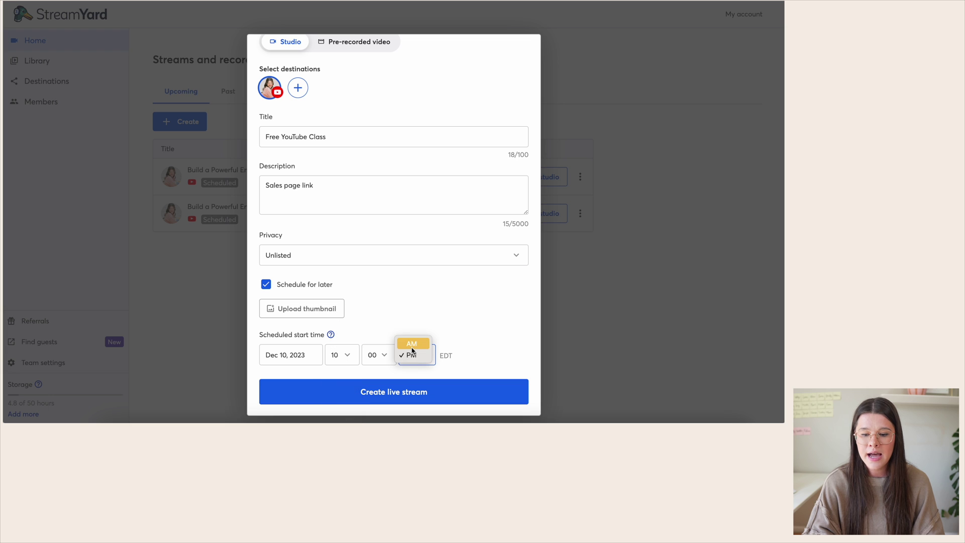
left_click(410, 342)
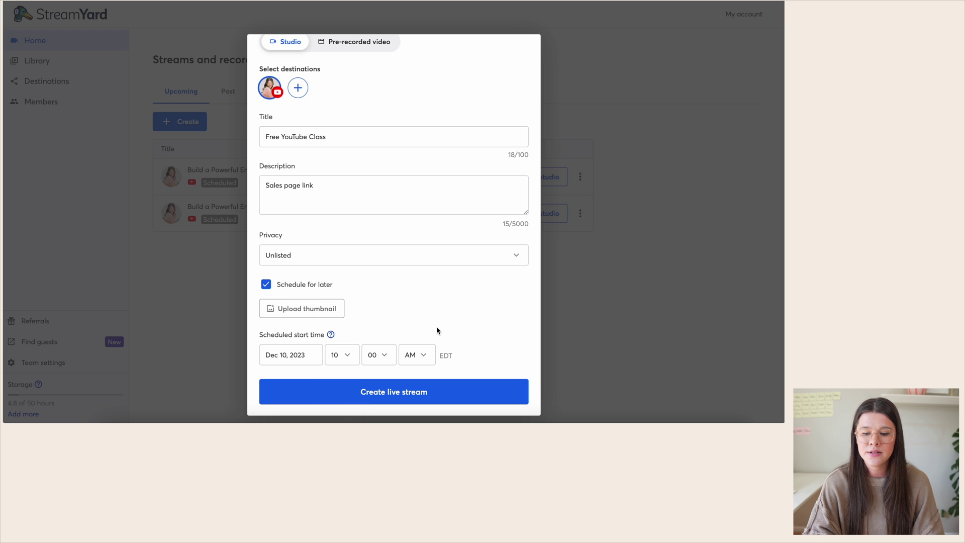
left_click(390, 392)
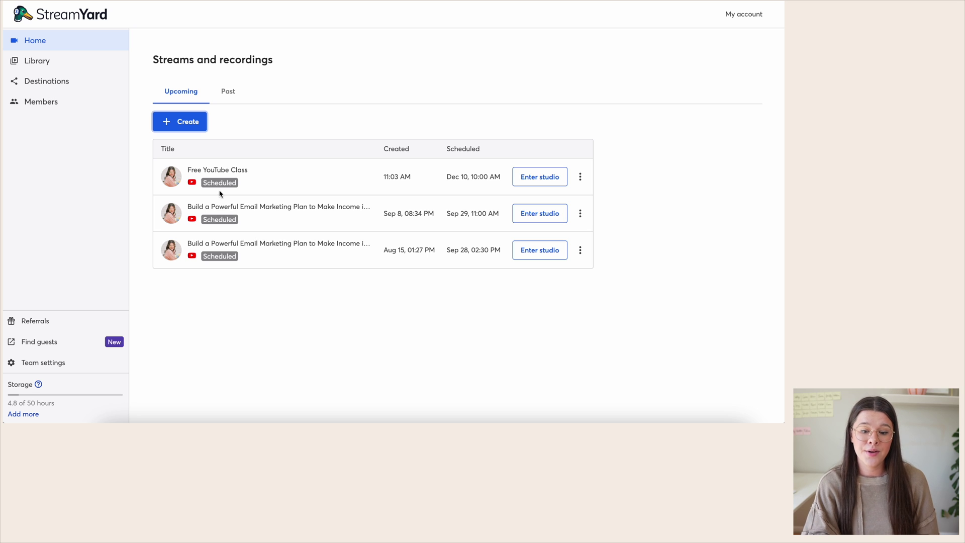
Enter the studio for the Free YouTube Class stream and add the host's camera to the stage.
left_click(542, 176)
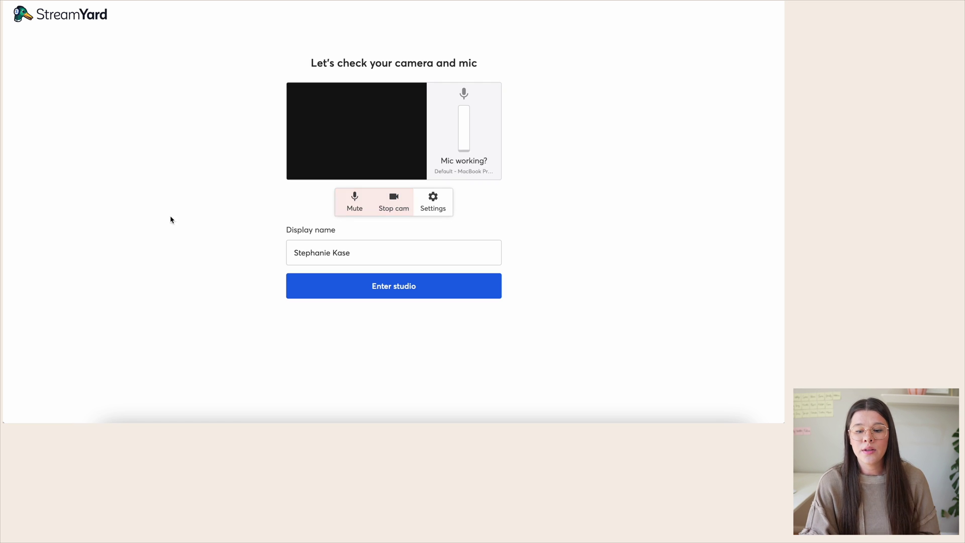
left_click(420, 291)
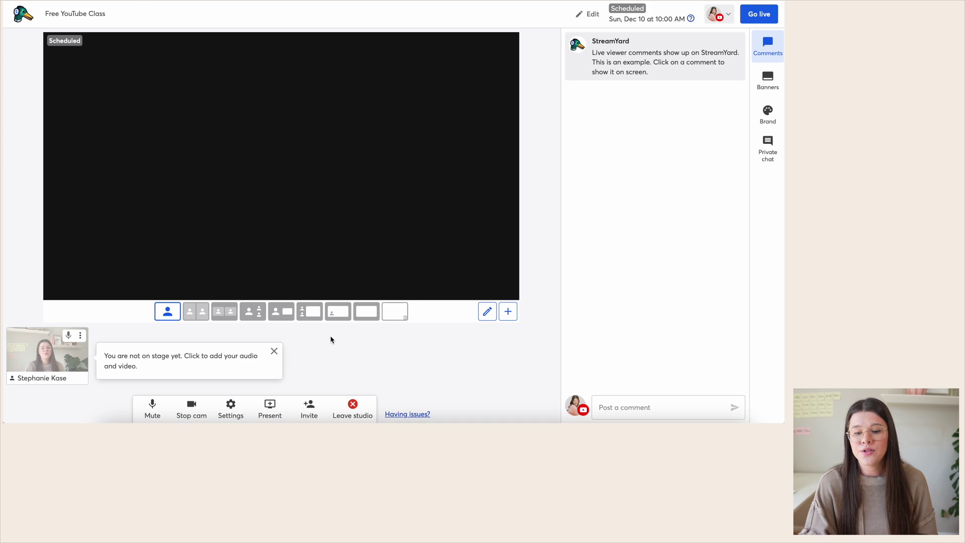
left_click(274, 352)
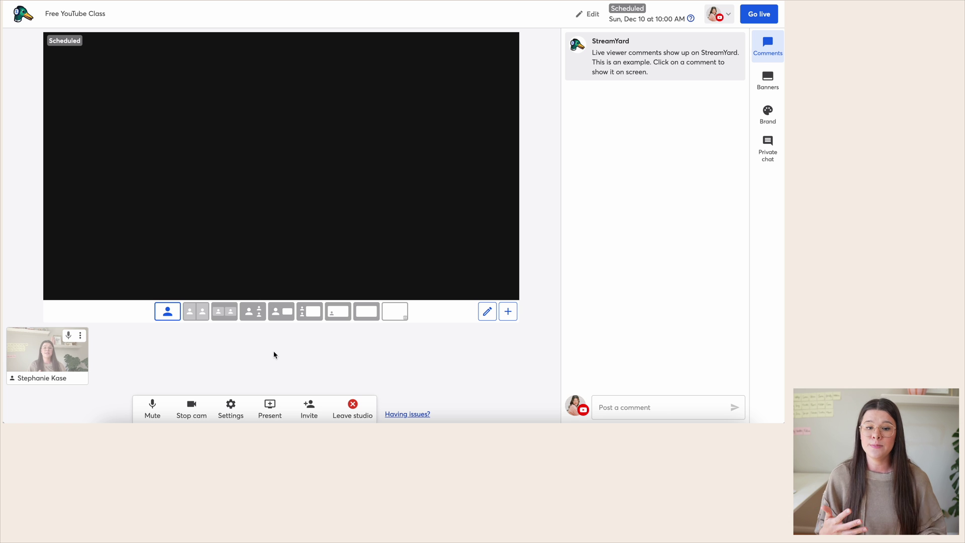
left_click(46, 355)
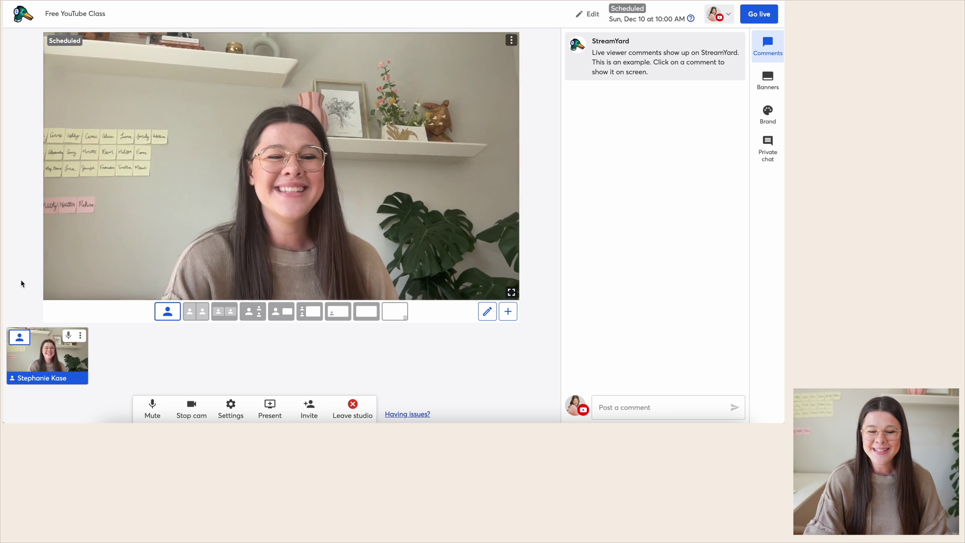
Look at the presenting options and select the first Registration Page tab for screen sharing, but cancel without sharing it.
left_click(270, 405)
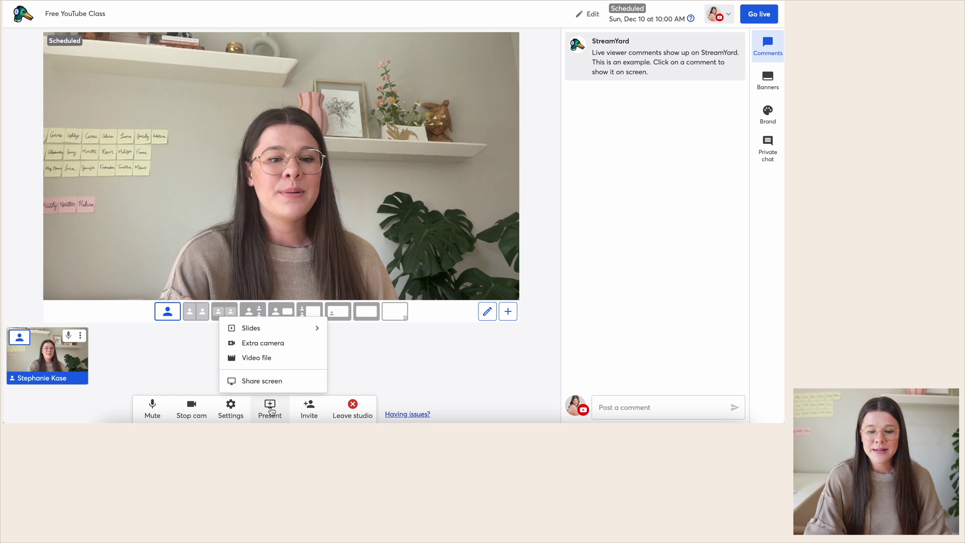
left_click(341, 338)
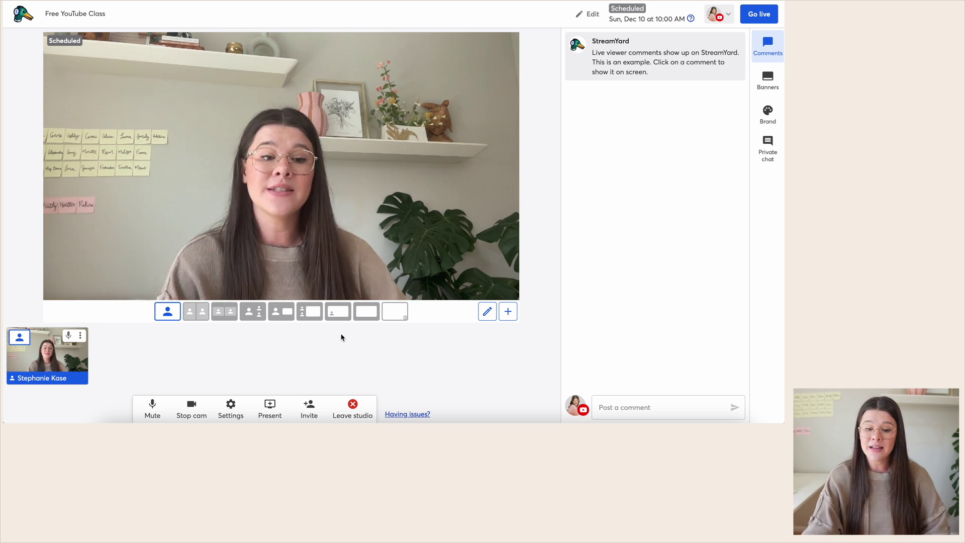
left_click(274, 402)
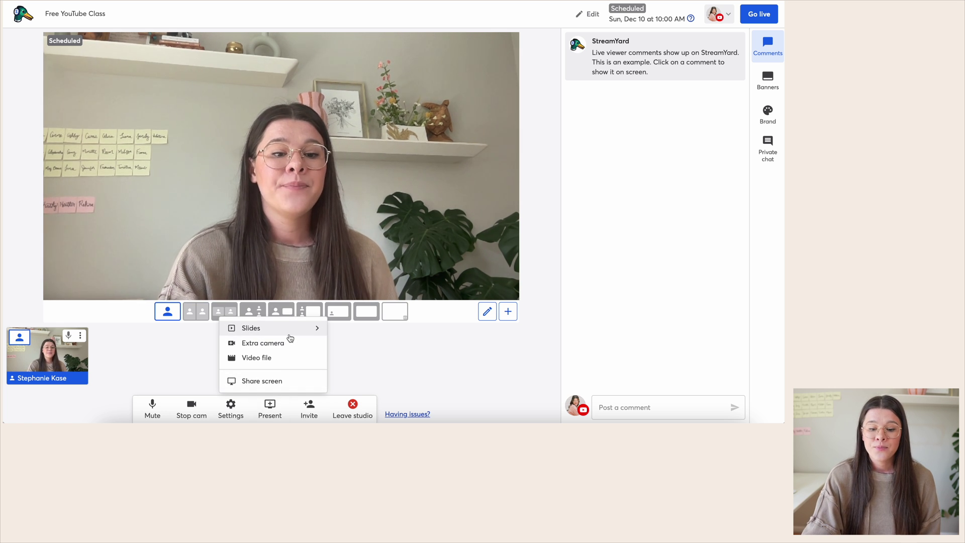
left_click(274, 382)
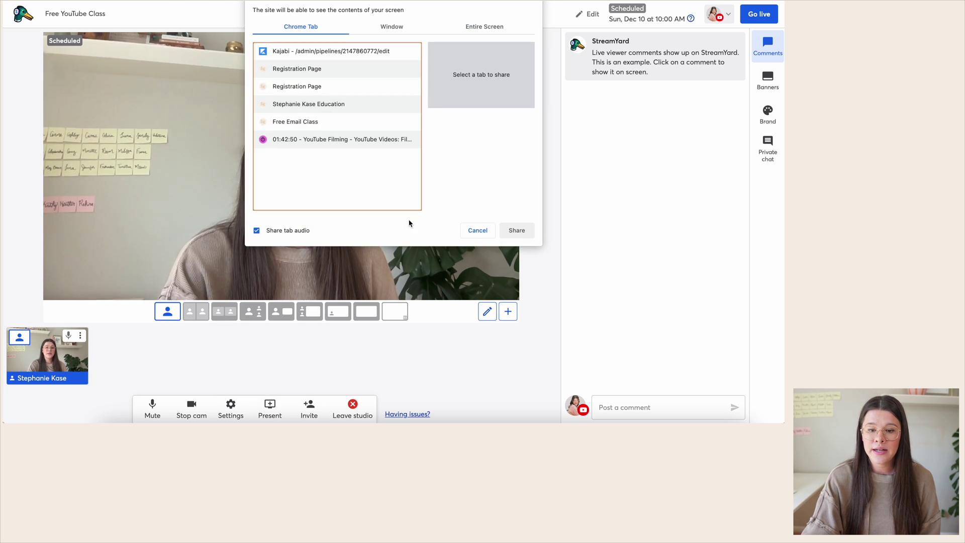
left_click(336, 67)
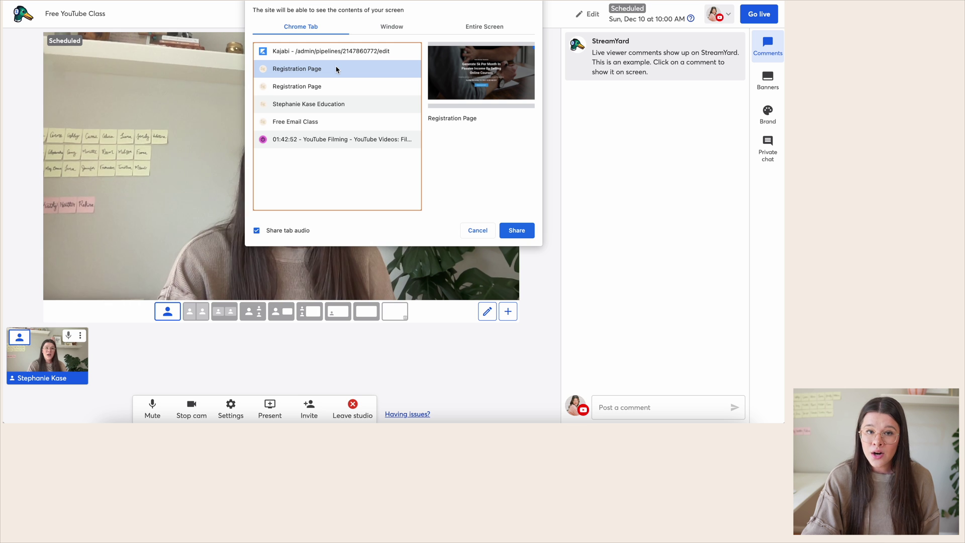
left_click(474, 233)
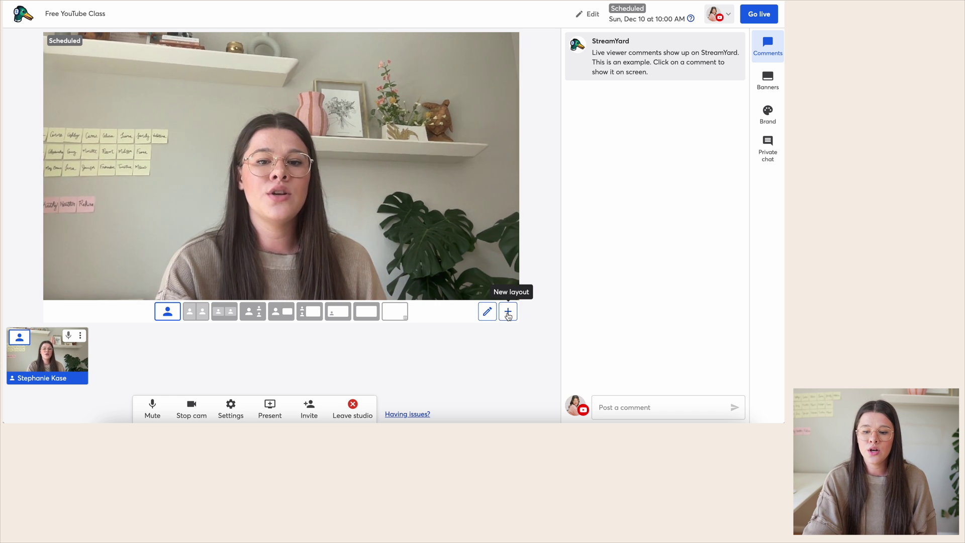
Try shrinking the camera into the stage's bottom-right corner, discard that layout edit, and preview the existing custom layout.
left_click(487, 311)
left_click(94, 57)
left_click_drag(44, 33, 417, 235)
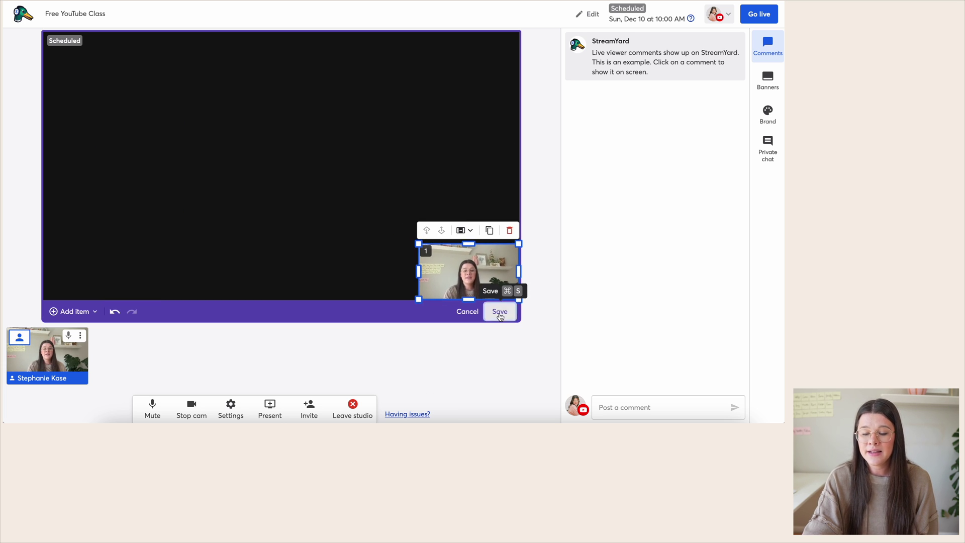
left_click(499, 314)
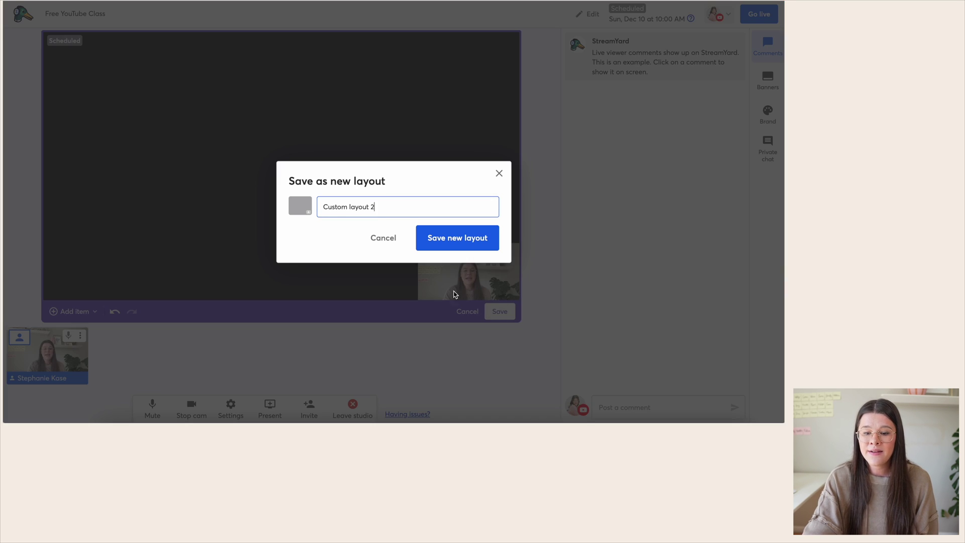
left_click(380, 240)
left_click(459, 314)
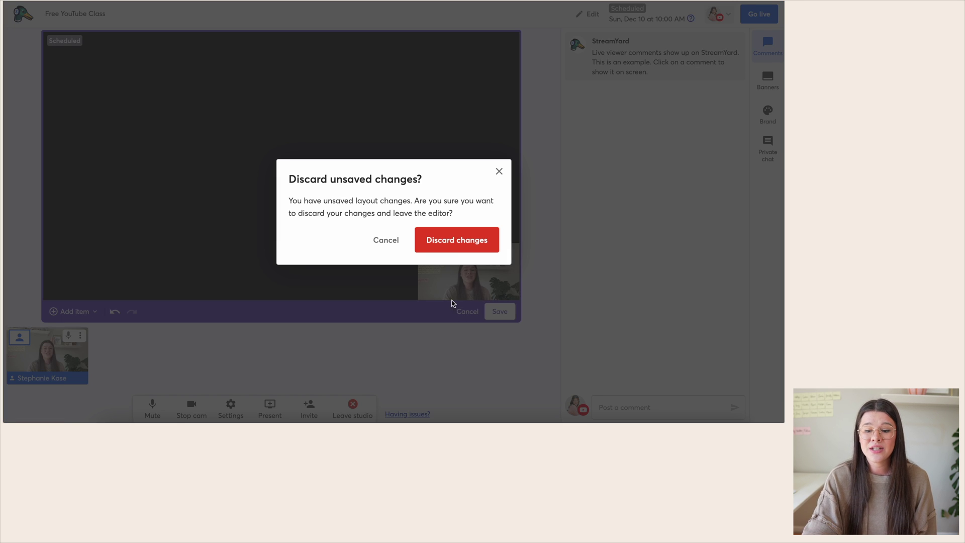
left_click(455, 239)
left_click(392, 314)
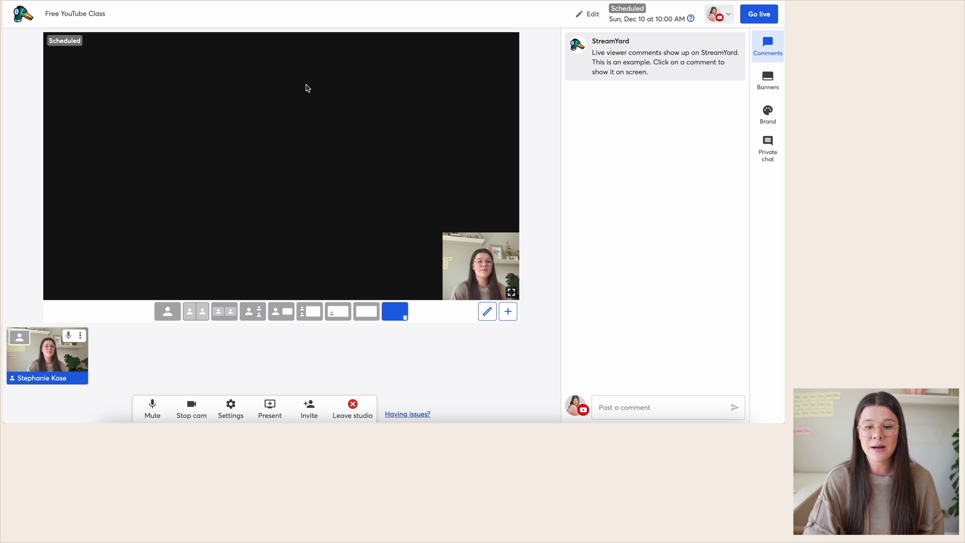
left_click(158, 314)
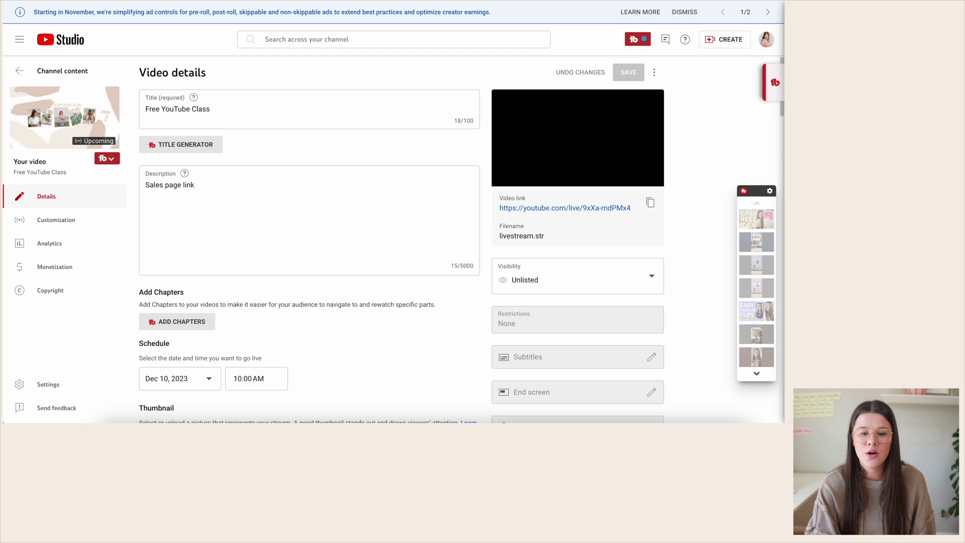
Open the scheduled Free YouTube Class stream on YouTube, go to its video details and copy the video link.
left_click(765, 42)
left_click(273, 67)
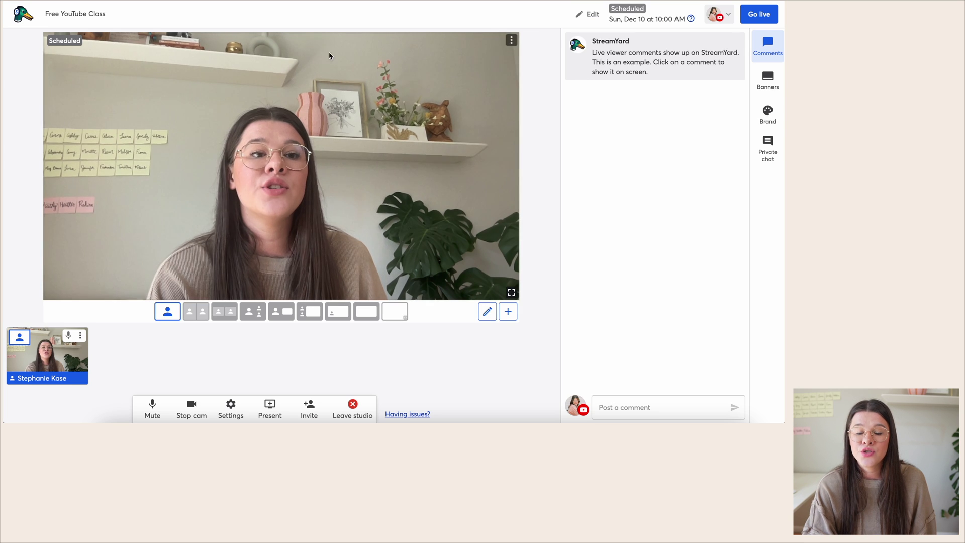
left_click(716, 18)
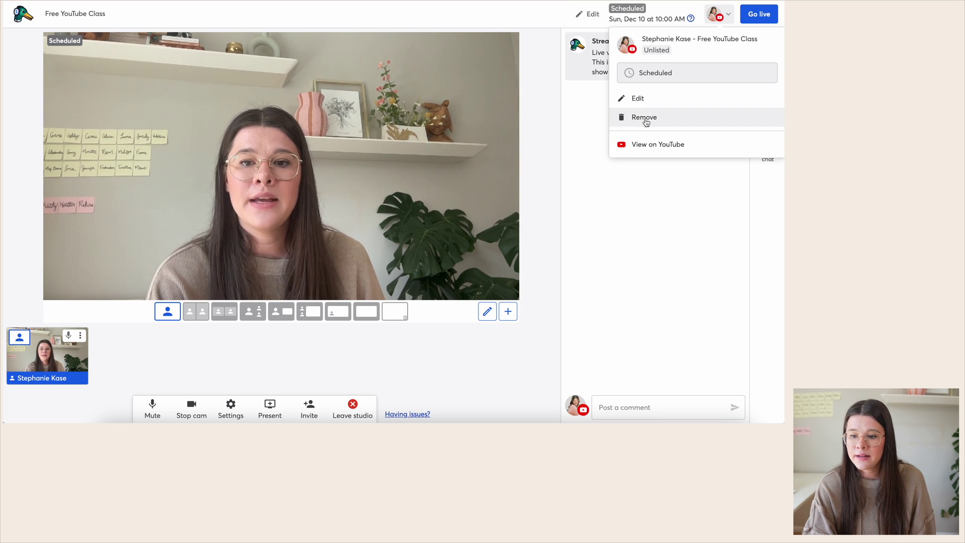
left_click(648, 146)
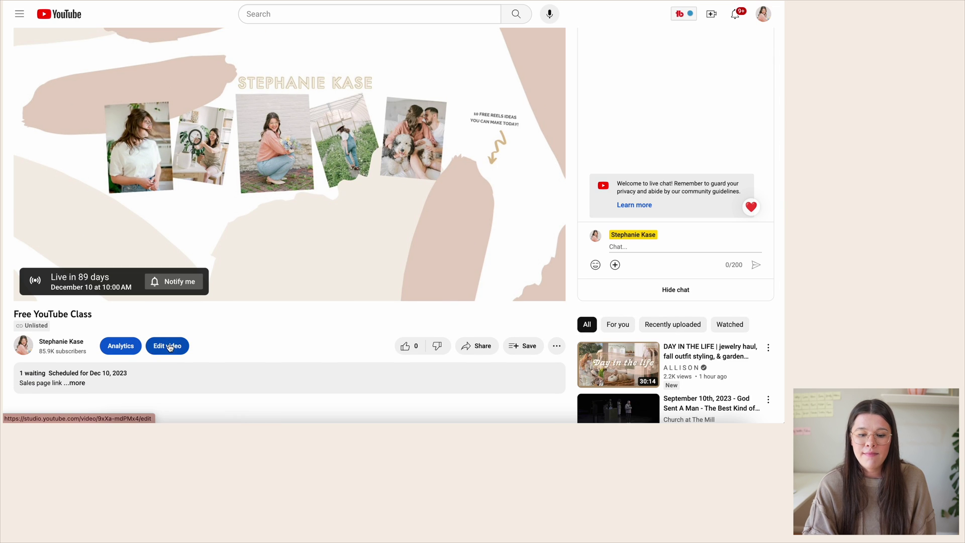
left_click(170, 347)
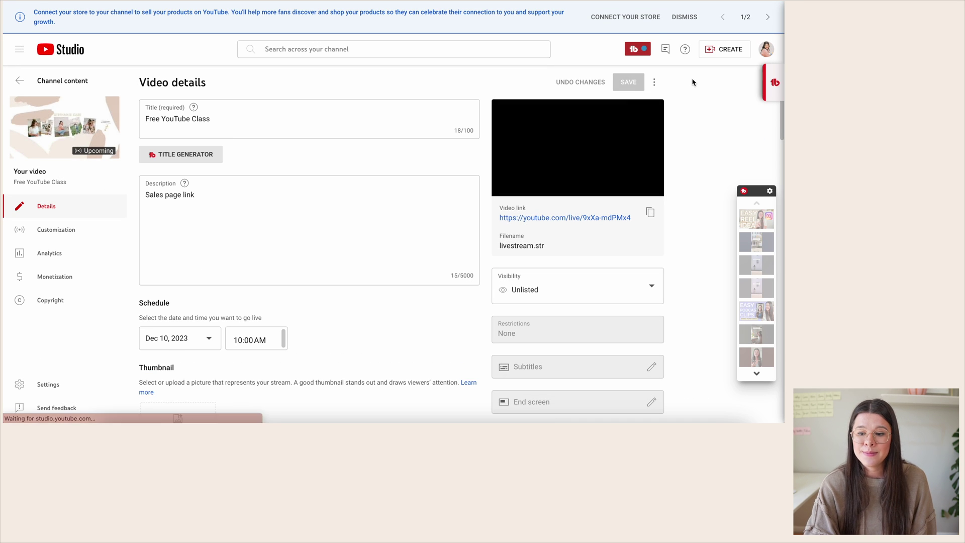
left_click(650, 212)
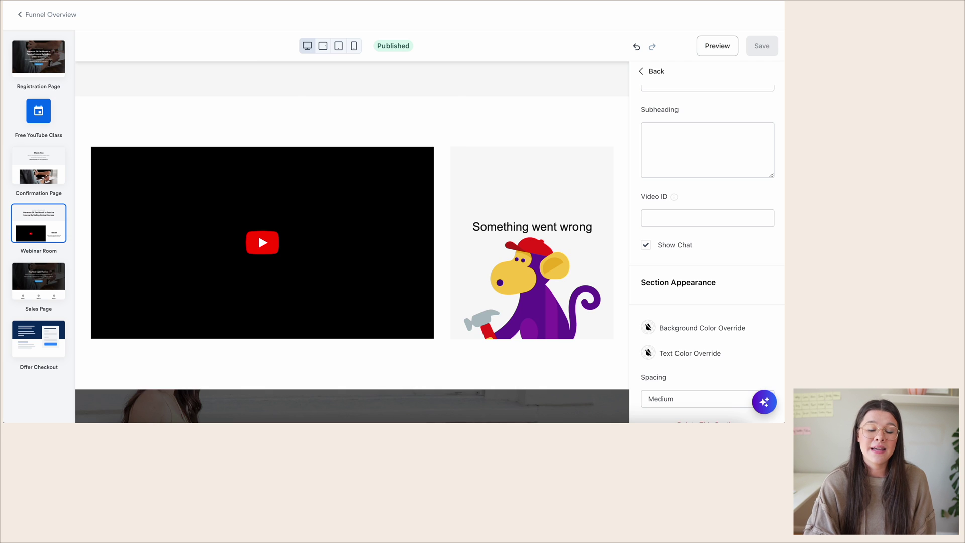
In Kajabi, set the Webinar Room's Video ID to 9xXa-mdPMx4 by trimming the copied link, and save the page.
right_click(667, 218)
left_click(679, 289)
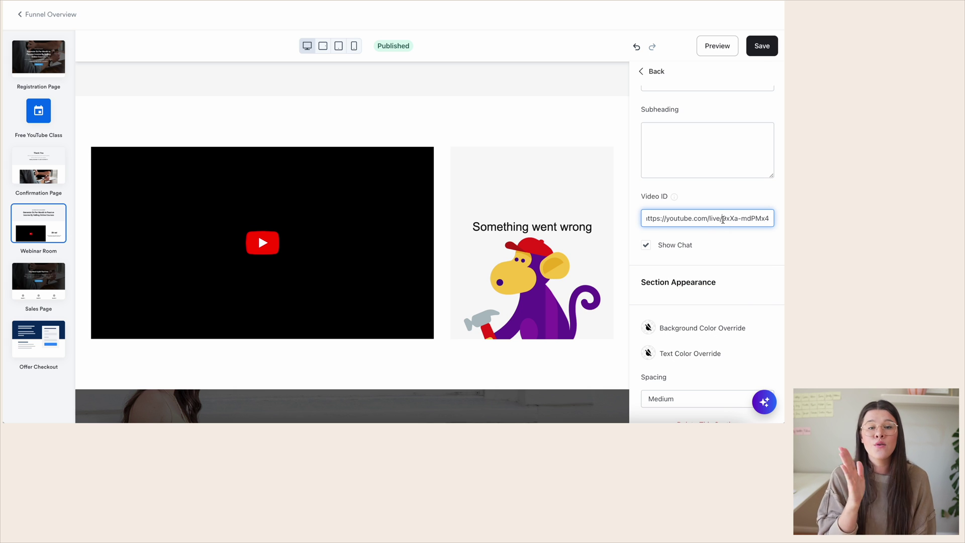
left_click_drag(723, 219, 628, 221)
key("BackSpace")
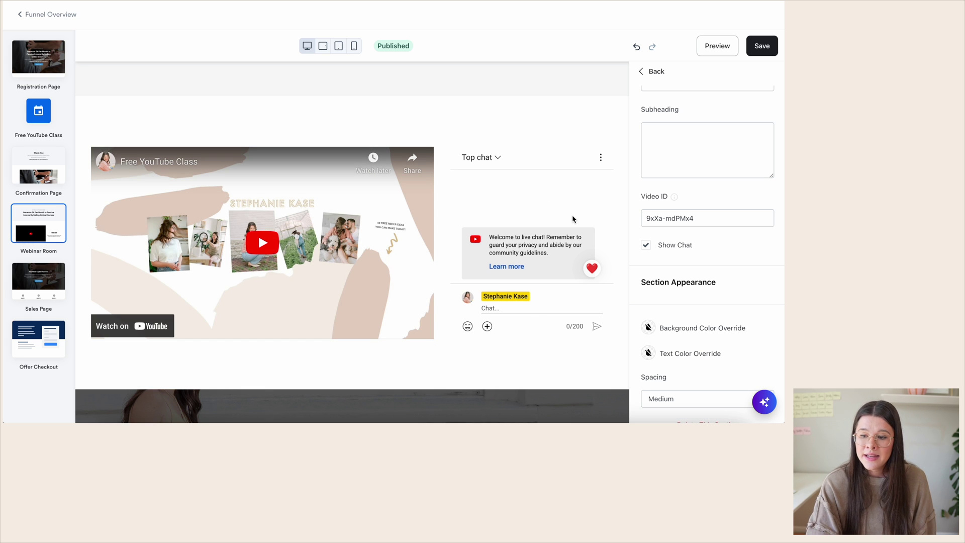
left_click(770, 49)
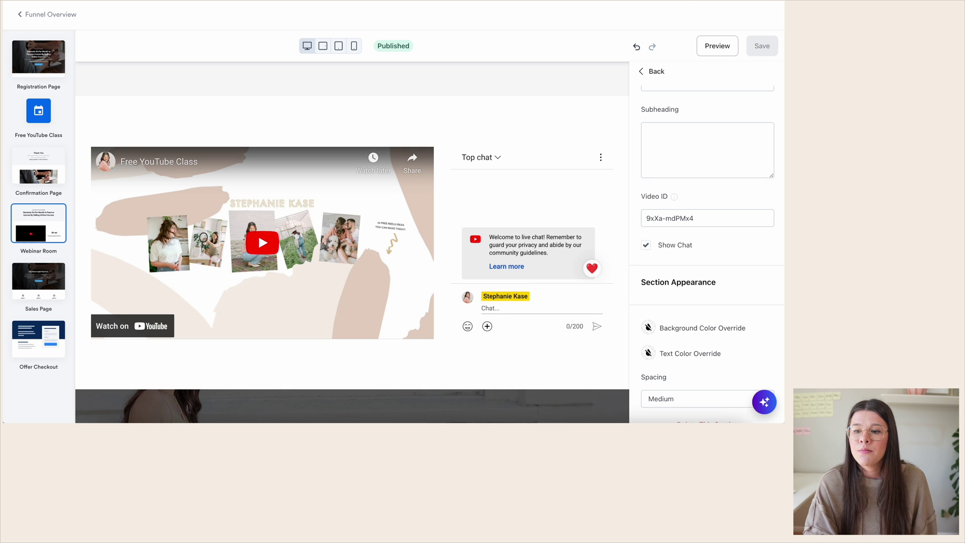
In YouTube Studio, examine the stream's comments and ratings settings, including the comment sort options, without changing them.
key("ctrl+Tab")
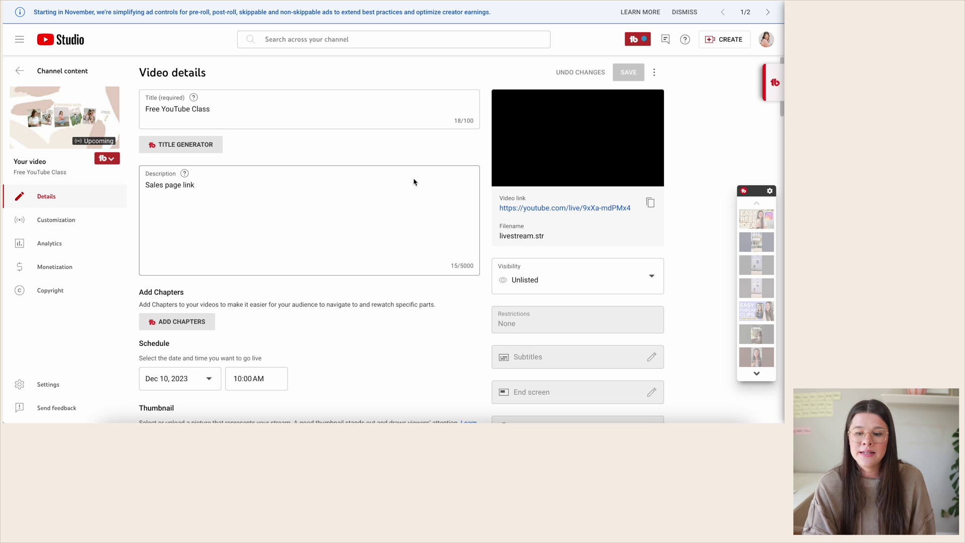
scroll(415, 181, "down", 15)
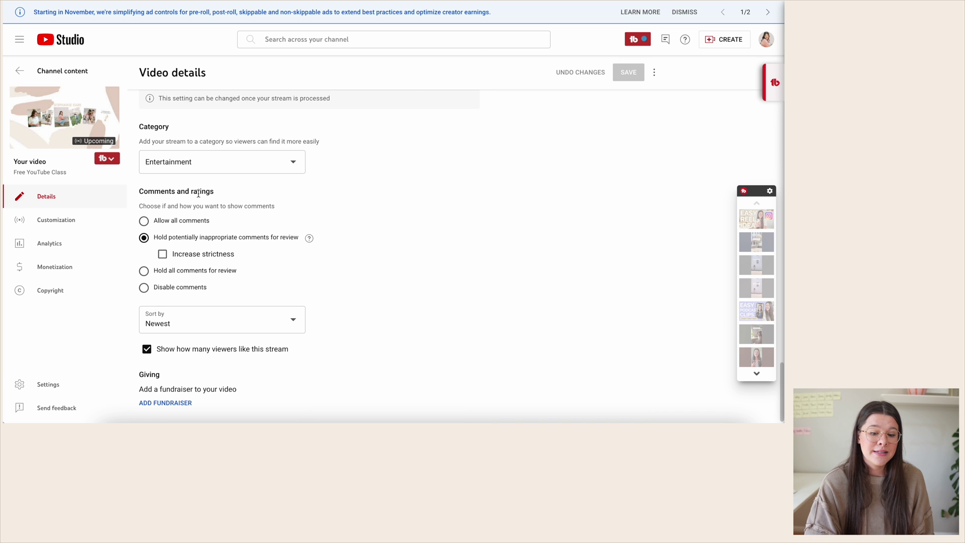
left_click(159, 322)
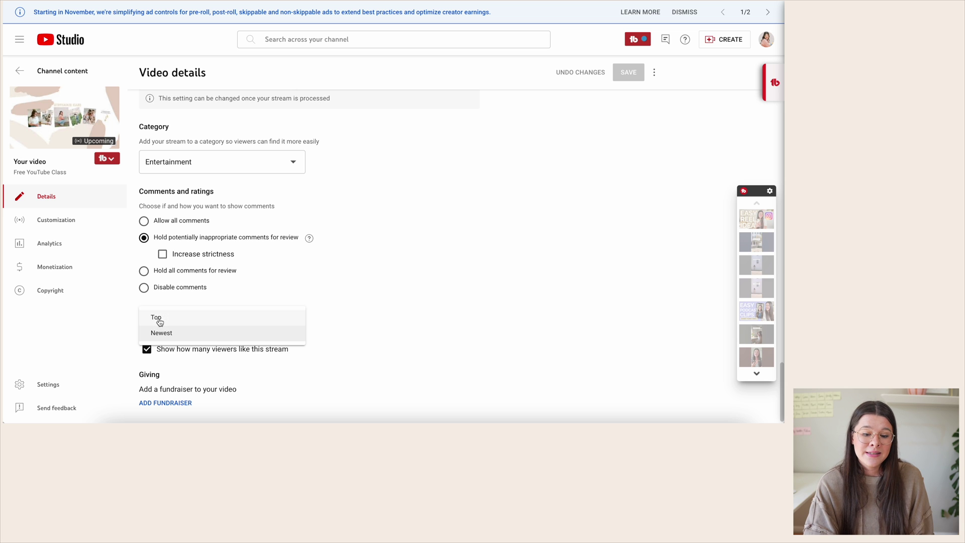
left_click(400, 322)
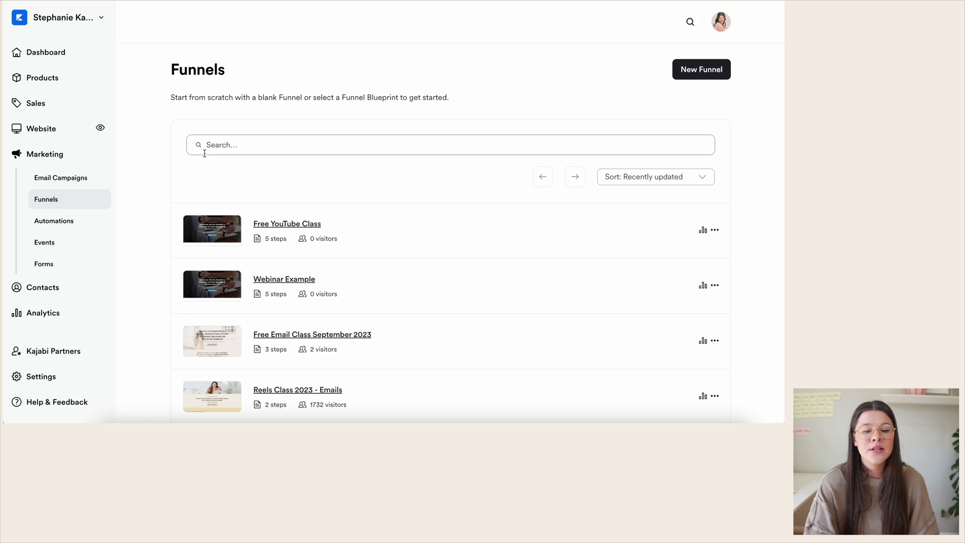
In Kajabi, open the Free YouTube Class Form from the forms list and look over its opt-in settings.
left_click(51, 264)
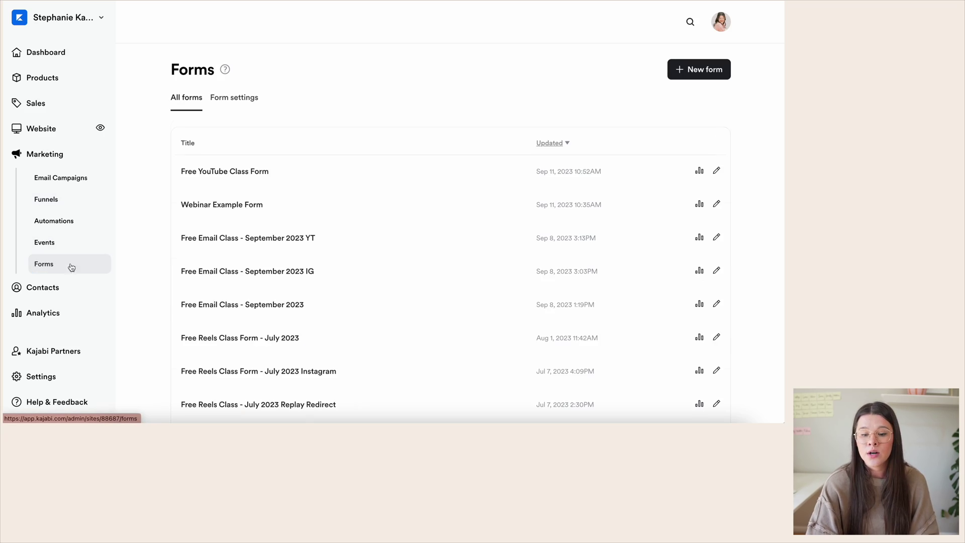
left_click(238, 171)
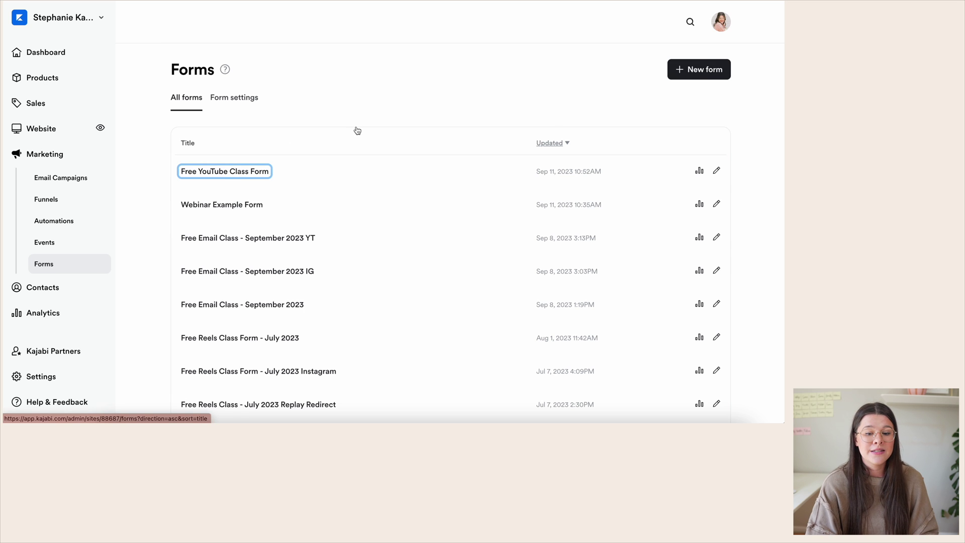
scroll(412, 130, "down", 3)
scroll(413, 131, "up", 3)
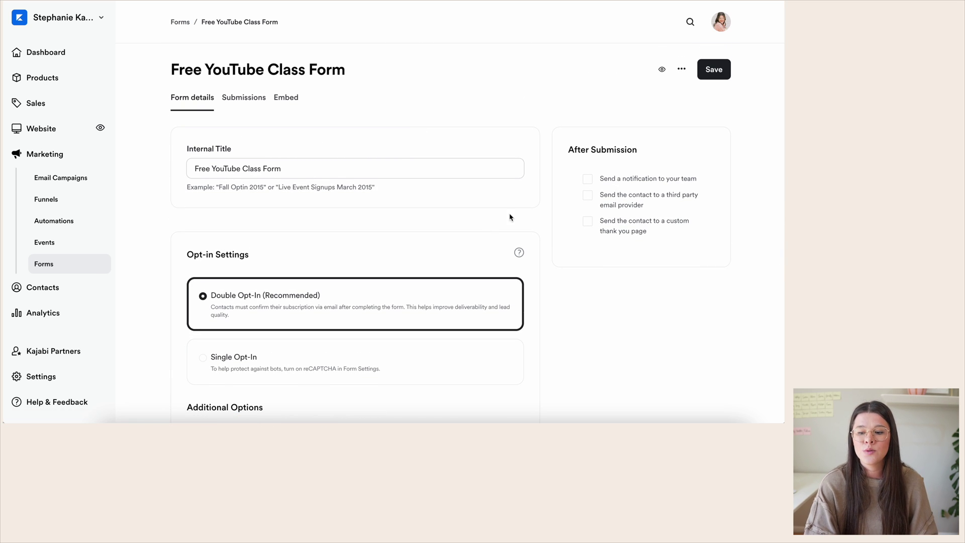
Set the form to send contacts to the custom Thank You landing page after submission.
left_click(617, 231)
scroll(618, 229, "down", 1)
left_click(618, 215)
left_click(681, 316)
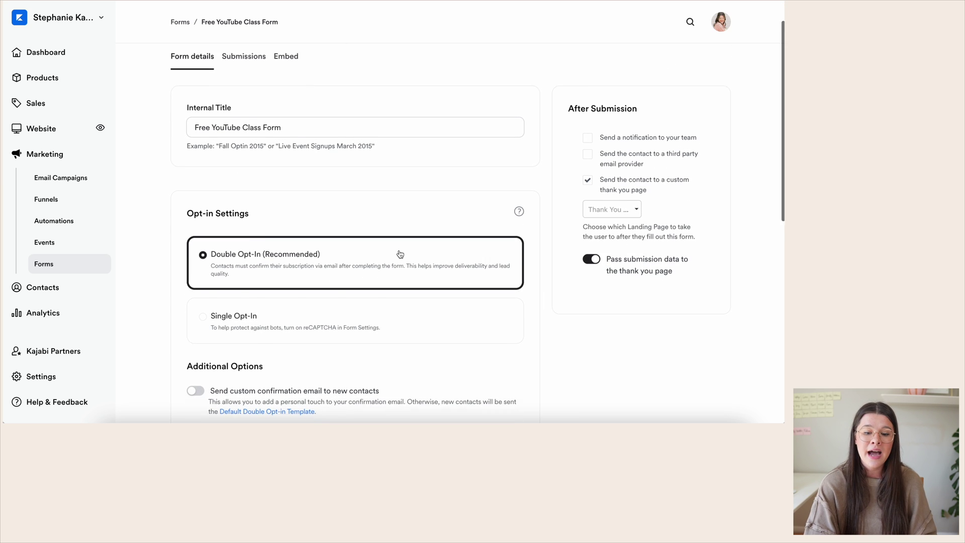
Switch the form's opt-in setting to Single Opt-In, check its form fields and automations, and save the form.
scroll(352, 231, "down", 1)
left_click(243, 288)
scroll(503, 221, "up", 3)
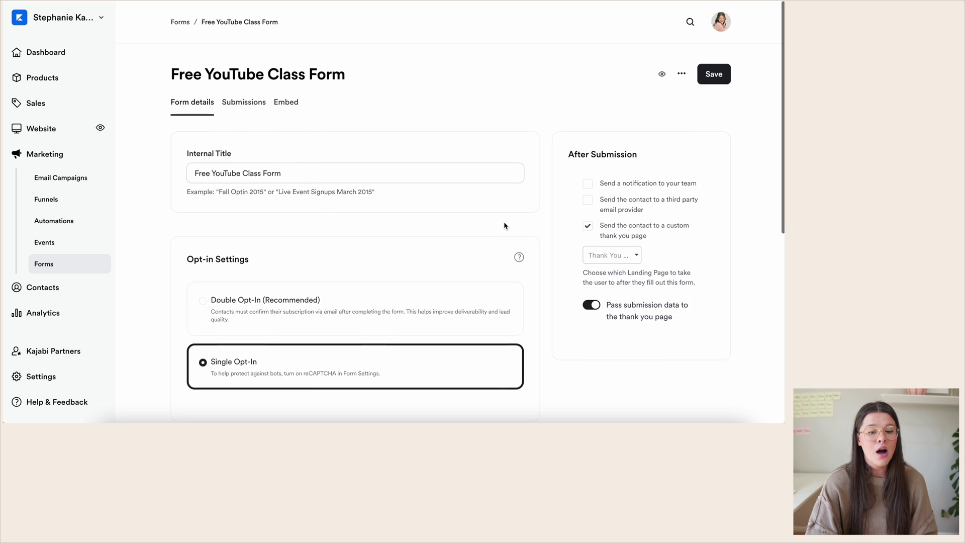
scroll(666, 162, "down", 5)
scroll(666, 162, "down", 2)
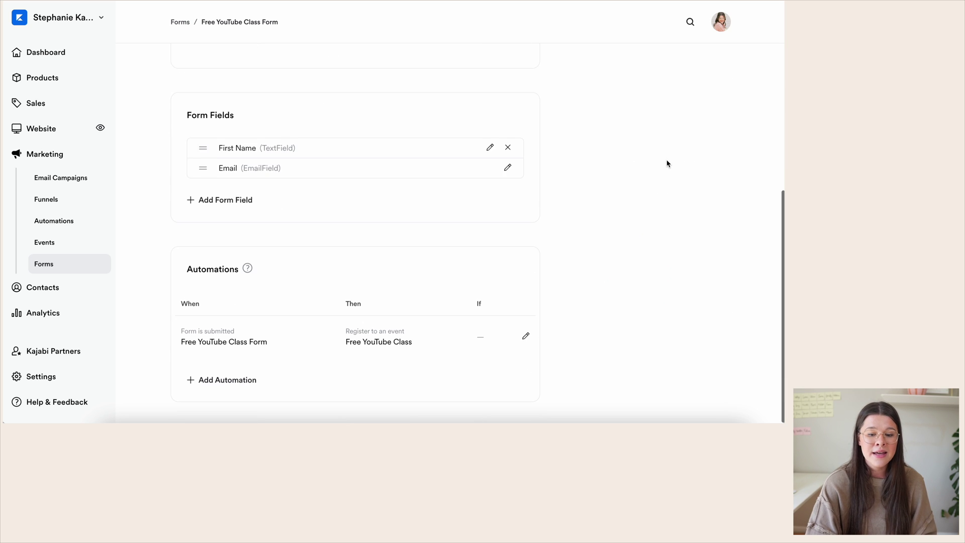
scroll(528, 161, "up", 7)
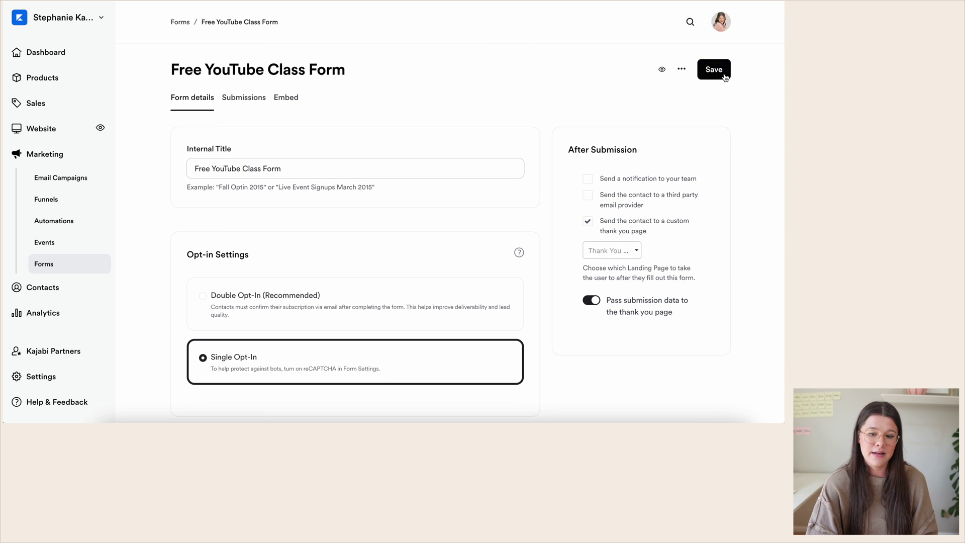
left_click(714, 69)
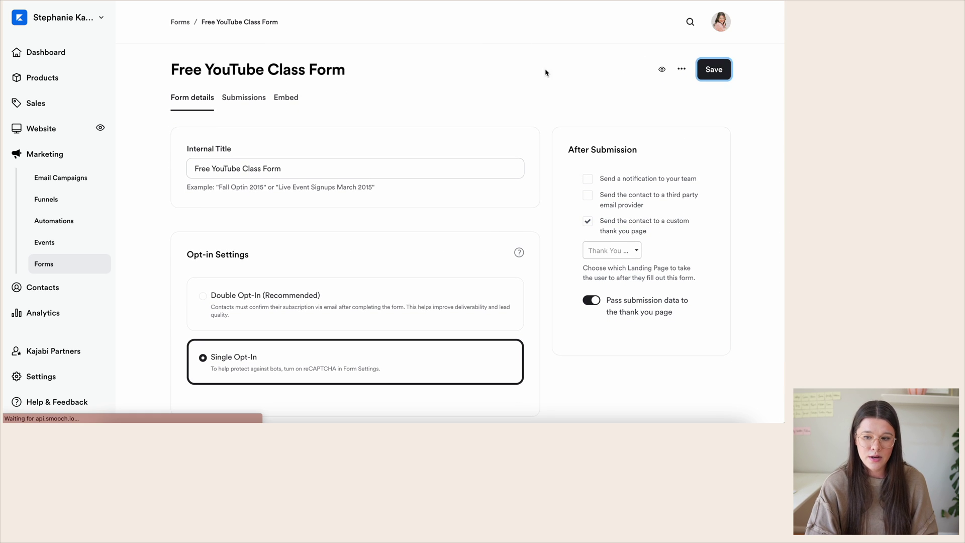
Open the Free YouTube Class event and review its scheduled emails, date and automations.
left_click(75, 248)
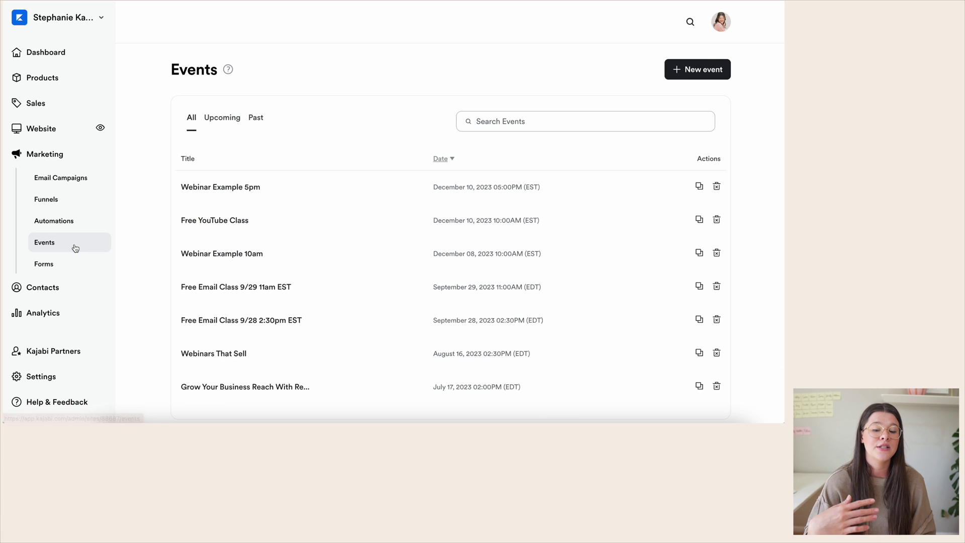
left_click(206, 220)
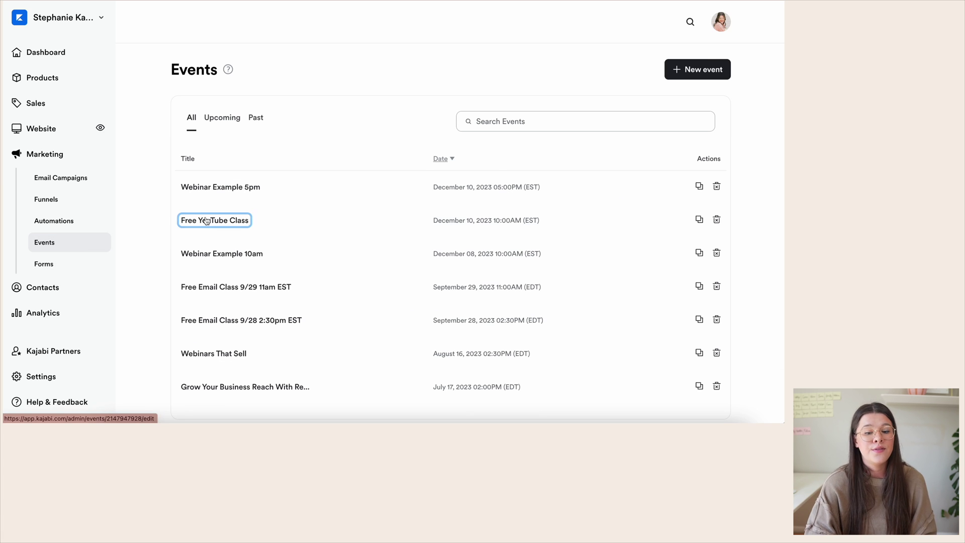
scroll(282, 88, "down", 3)
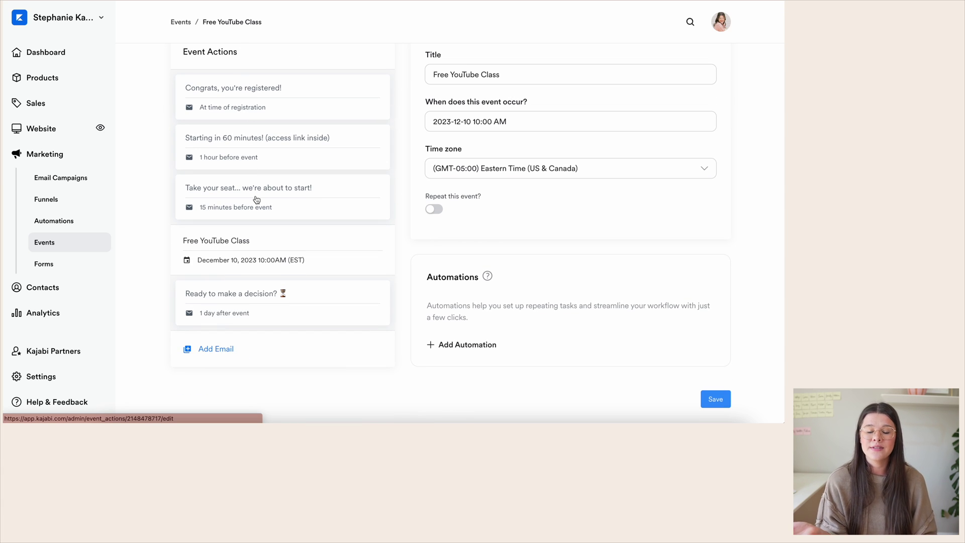
Open the website's landing pages list and look over the webinar funnel's pages.
left_click(41, 128)
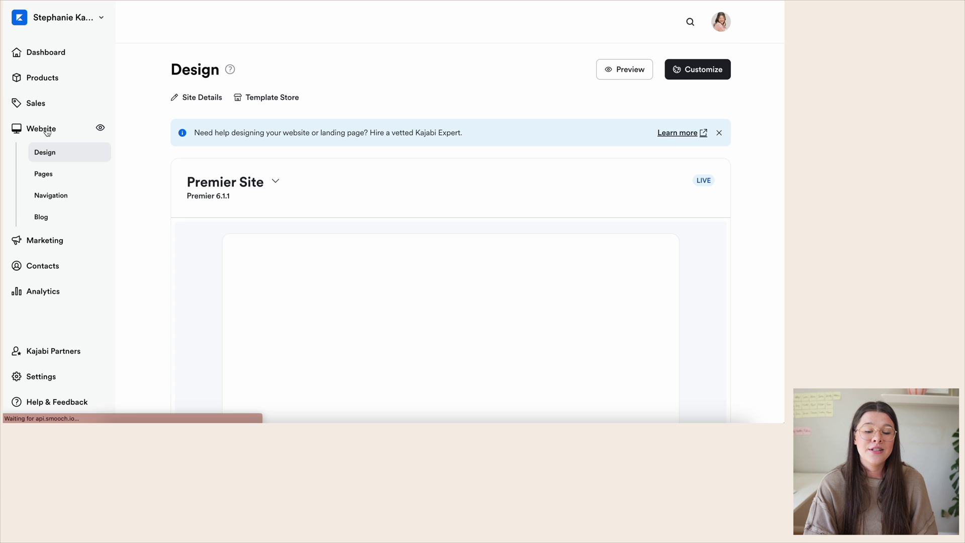
left_click(50, 177)
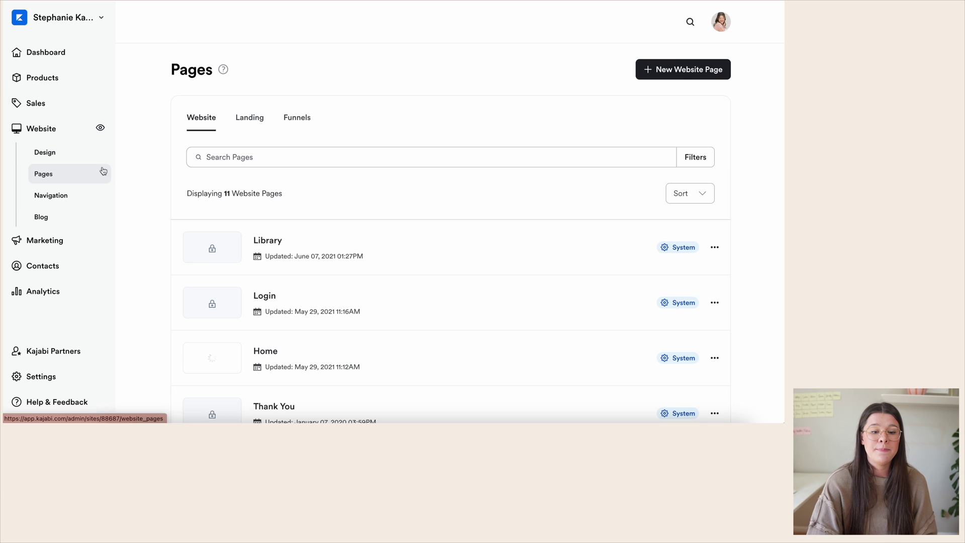
left_click(253, 120)
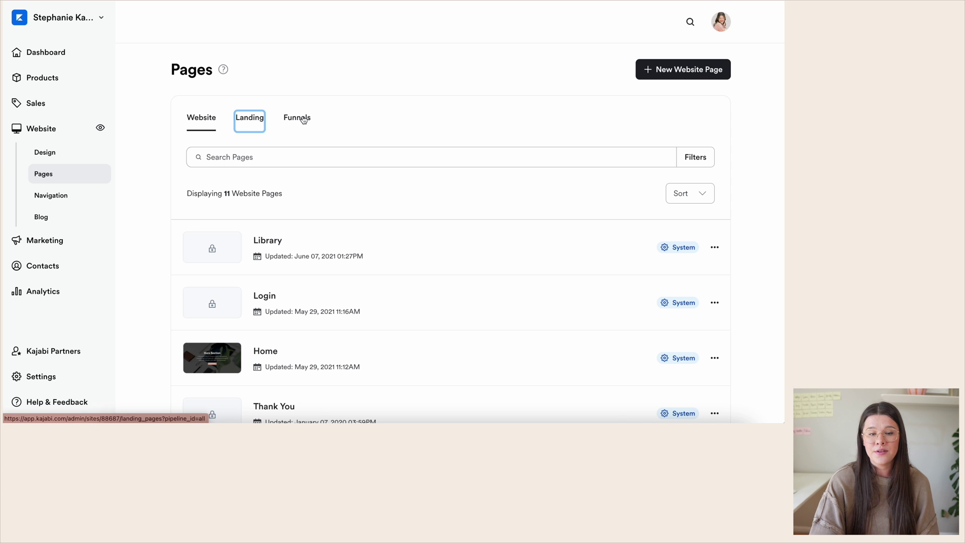
scroll(361, 101, "down", 2)
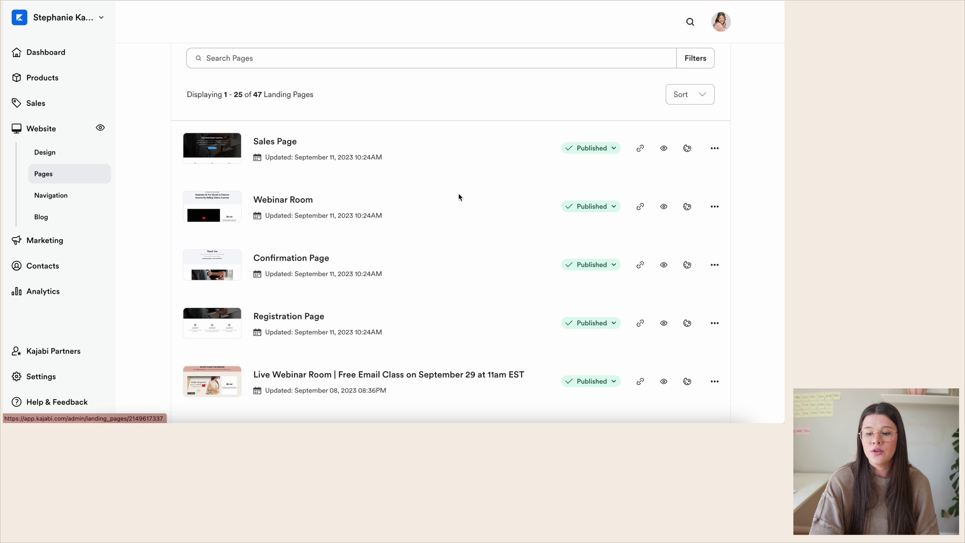
scroll(405, 205, "up", 1)
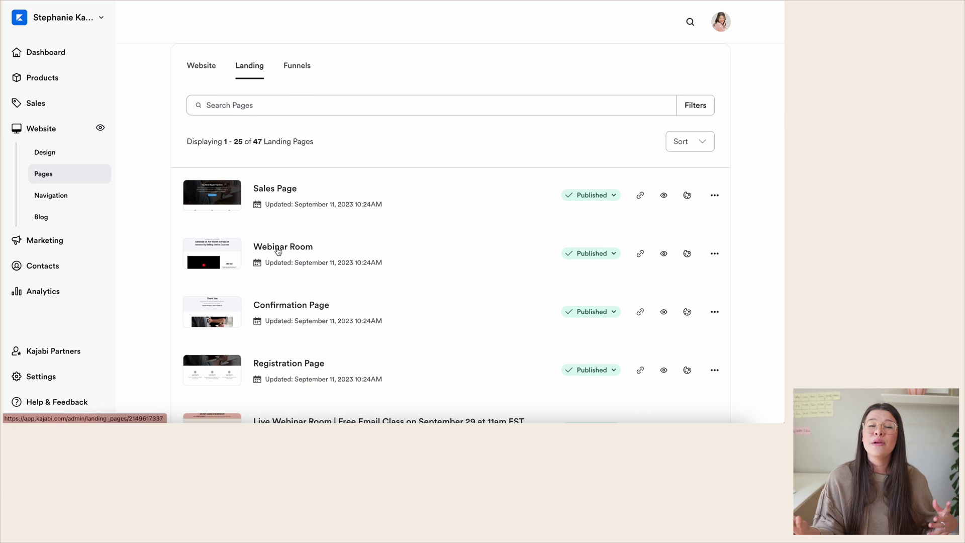
Check the actions available for the Webinar Room page without choosing one, and look over the landing pages again.
left_click(715, 254)
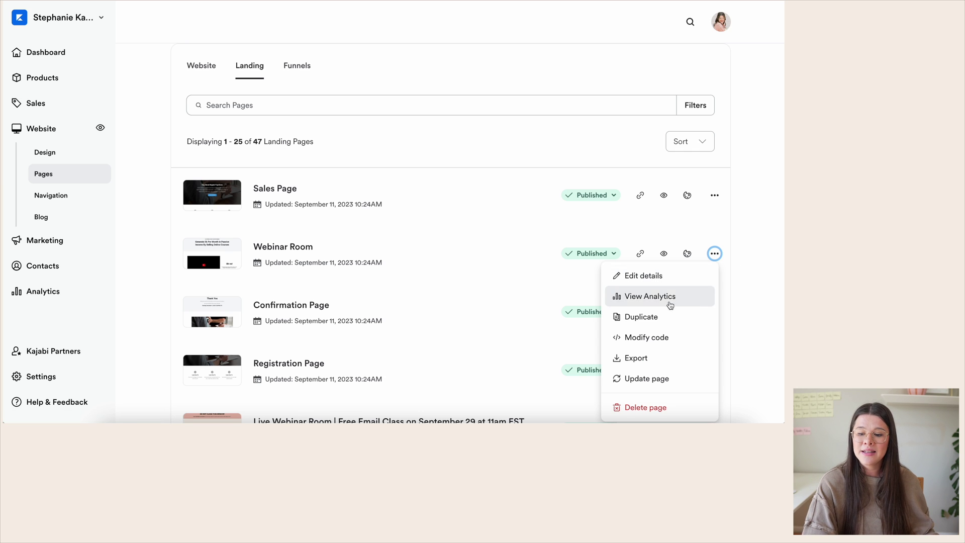
left_click(471, 138)
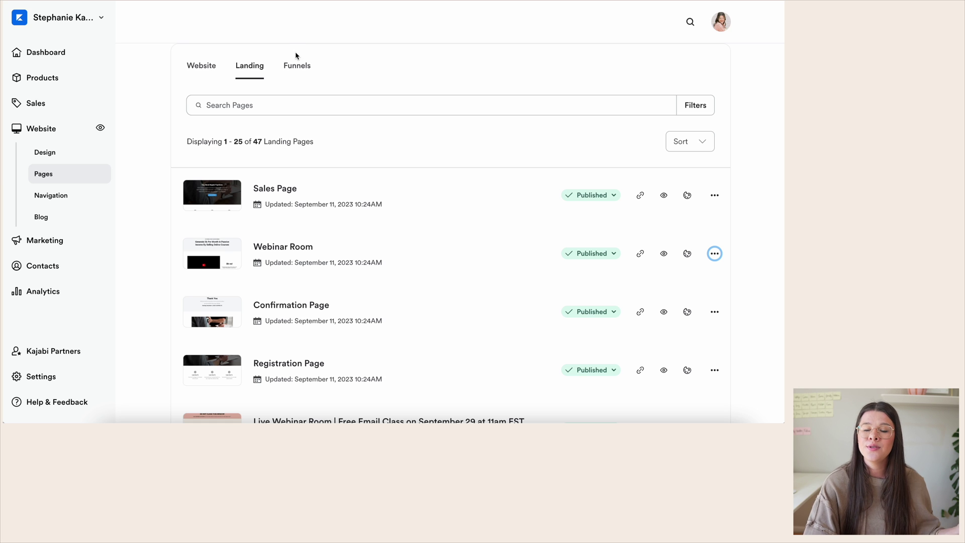
scroll(370, 94, "up", 2)
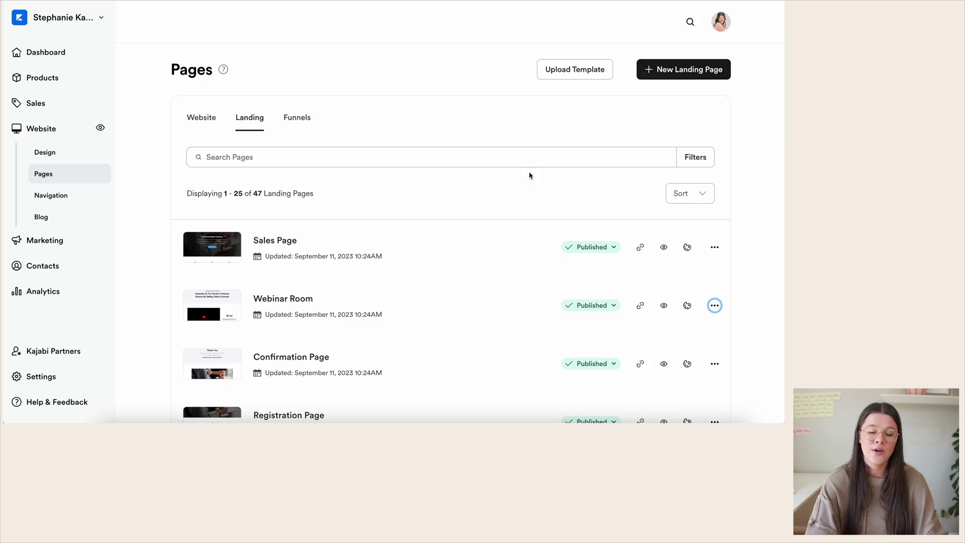
scroll(467, 156, "down", 3)
scroll(467, 156, "up", 3)
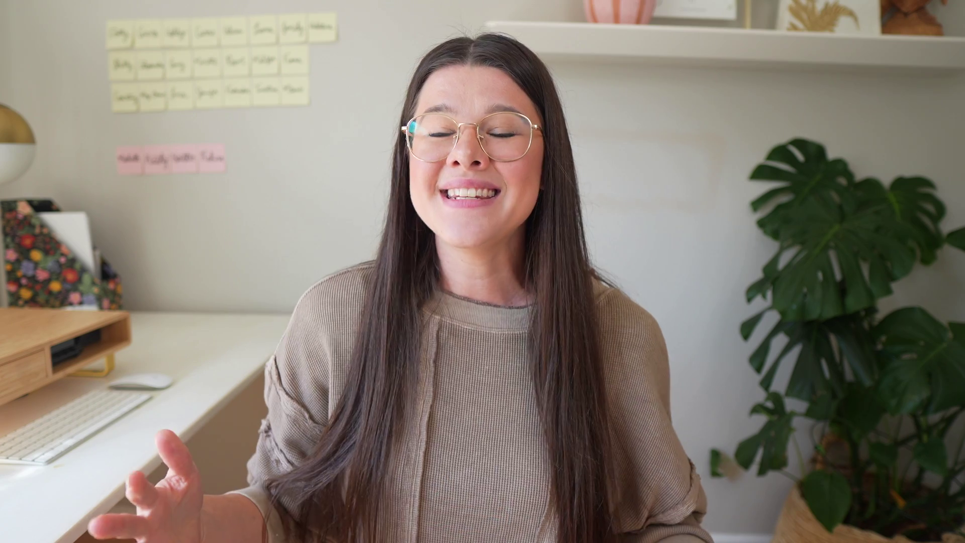